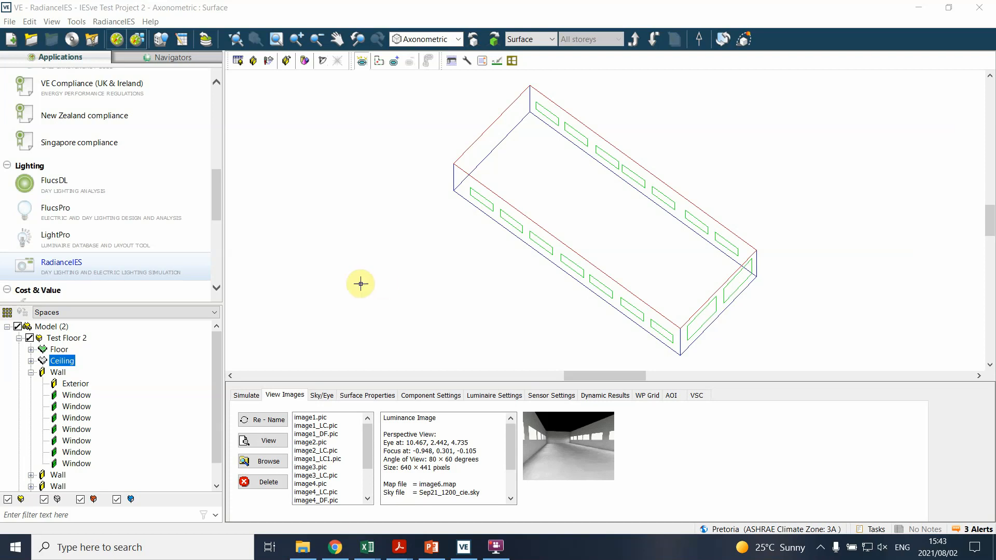
- View the daylight factor contour image image1_DF.pic from the saved results and close it
click(248, 394)
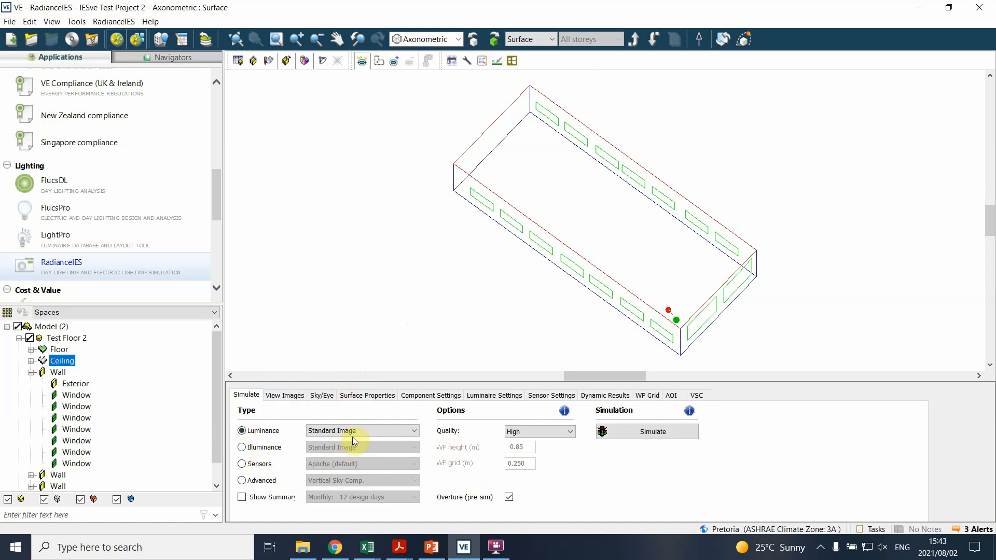
click(285, 395)
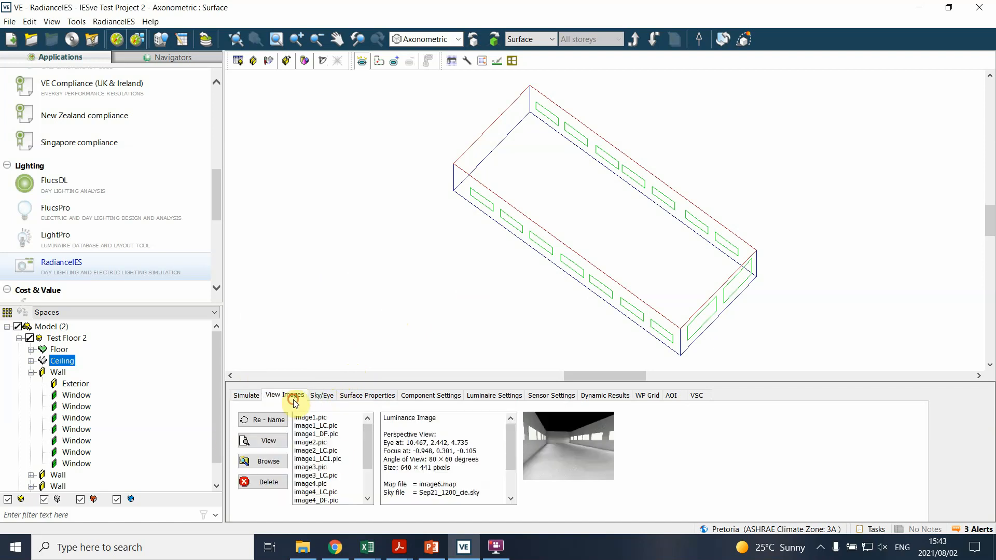
click(316, 434)
double_click(316, 434)
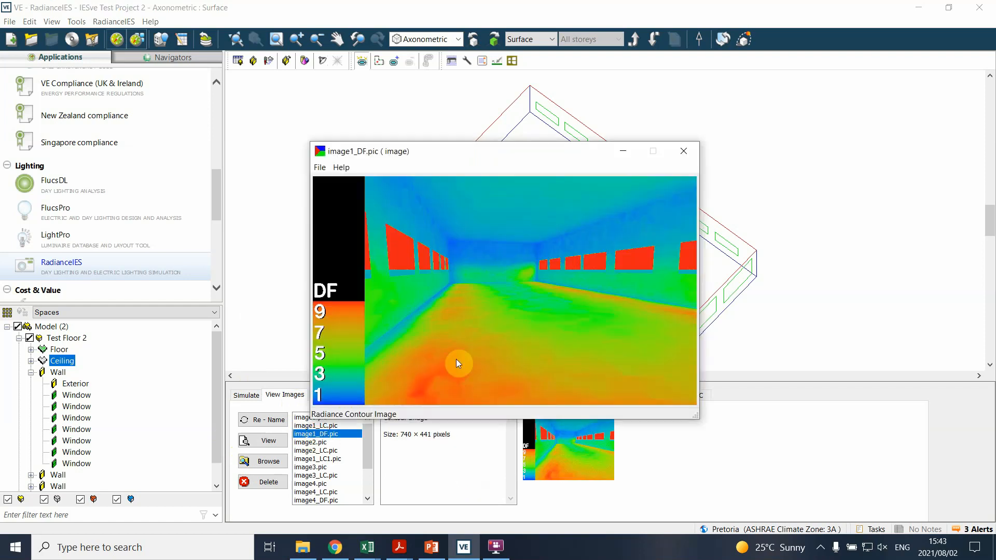
drag(589, 161, 674, 135)
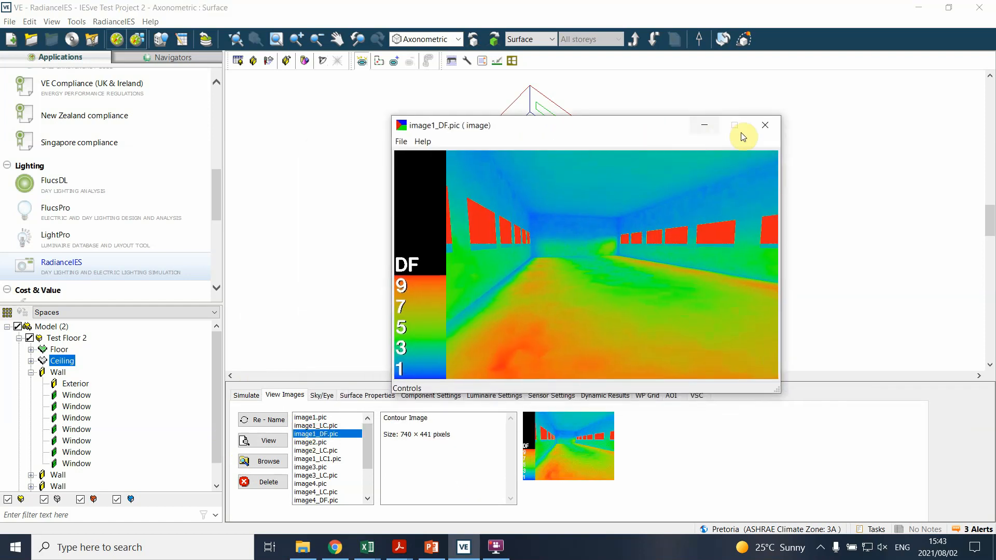
click(773, 127)
- View the lux contour image image1_LC.pic and close it
double_click(316, 426)
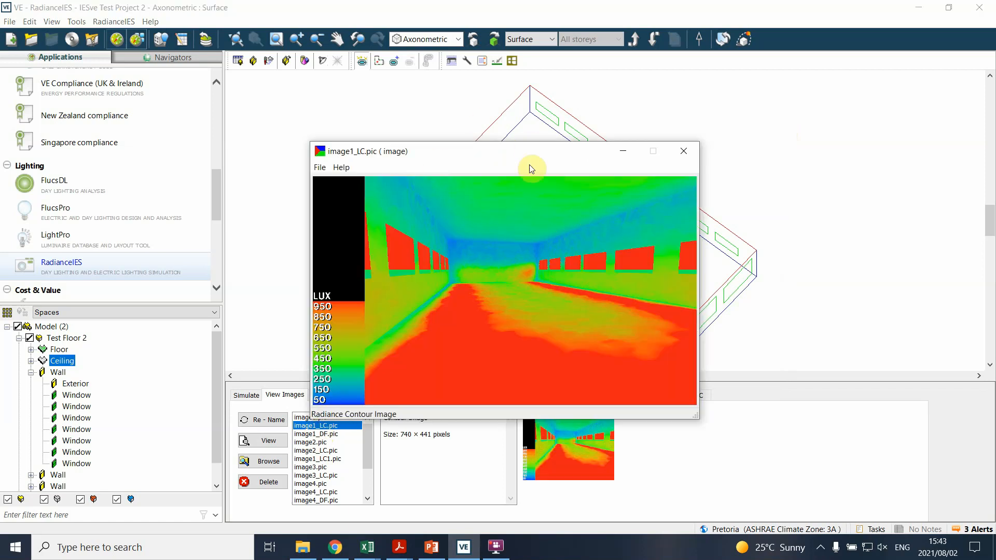
drag(546, 152, 500, 131)
click(636, 123)
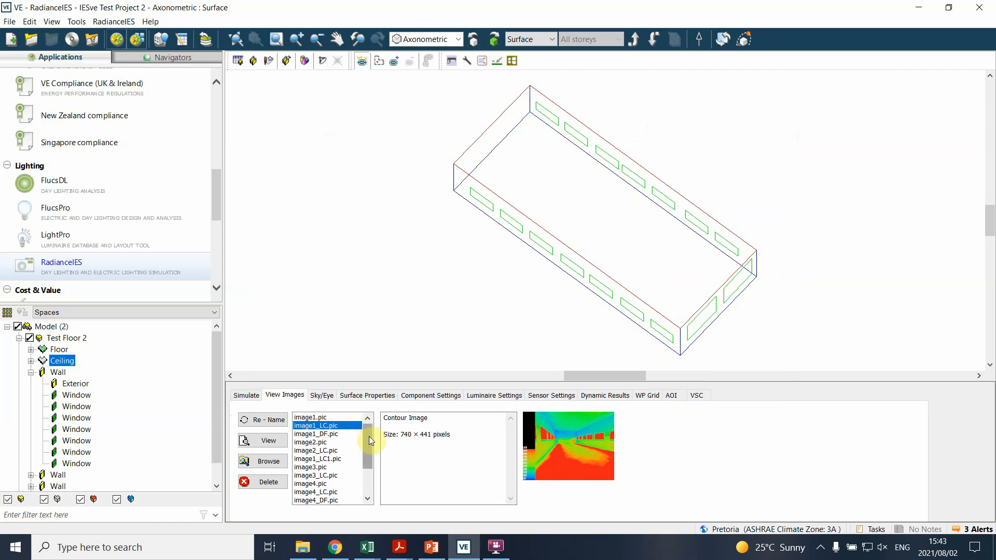
- View the luminance image image6.pic from further down the saved image list and close it
drag(371, 440, 367, 467)
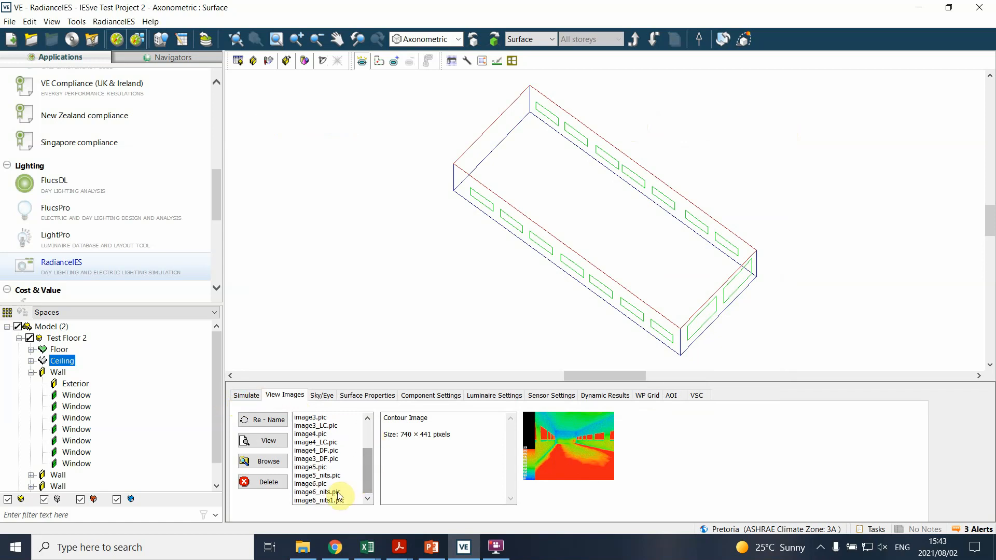
double_click(311, 484)
drag(554, 145, 507, 63)
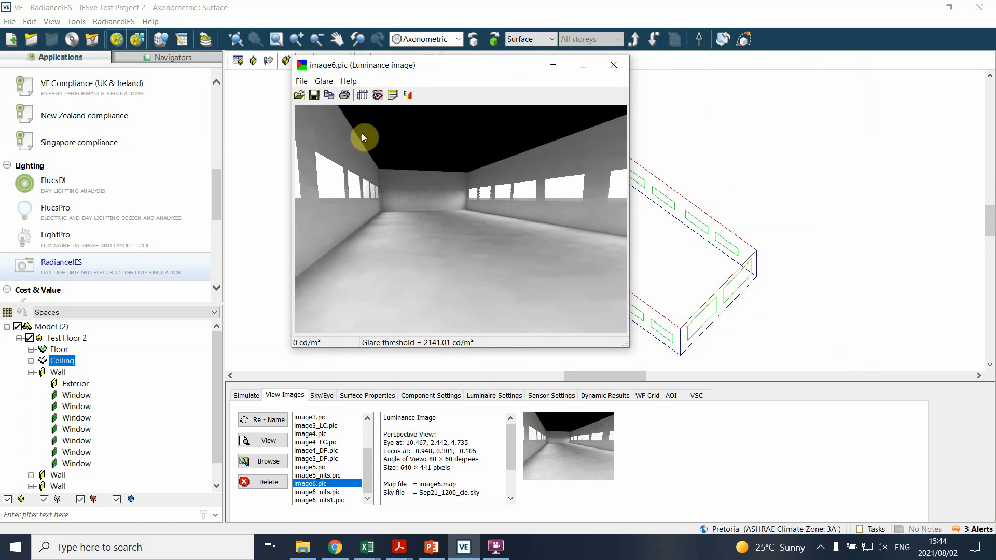
click(614, 68)
- Compare the luminance contour images image6_nits.pic and image6_nits1.pic with the plain image6.pic, closing each one
double_click(324, 492)
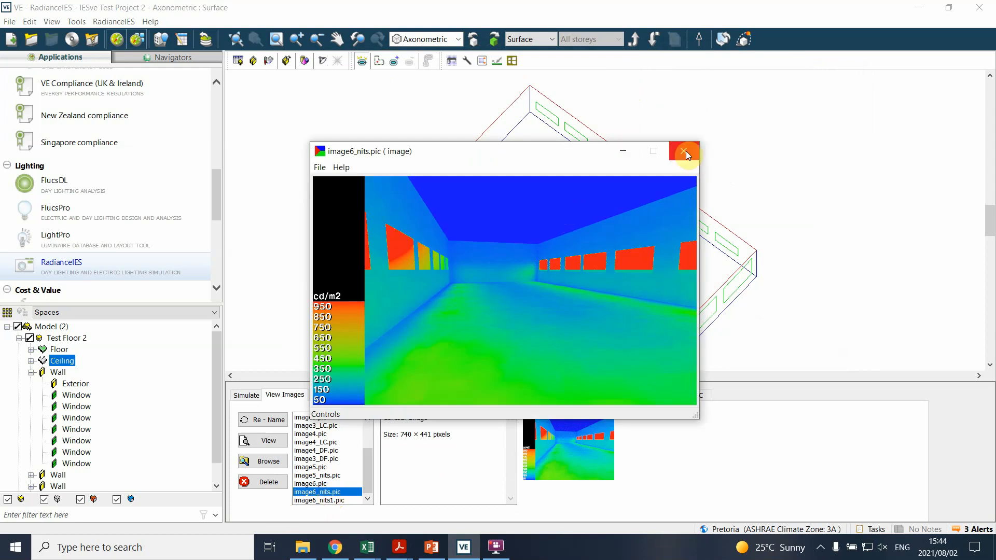
click(685, 151)
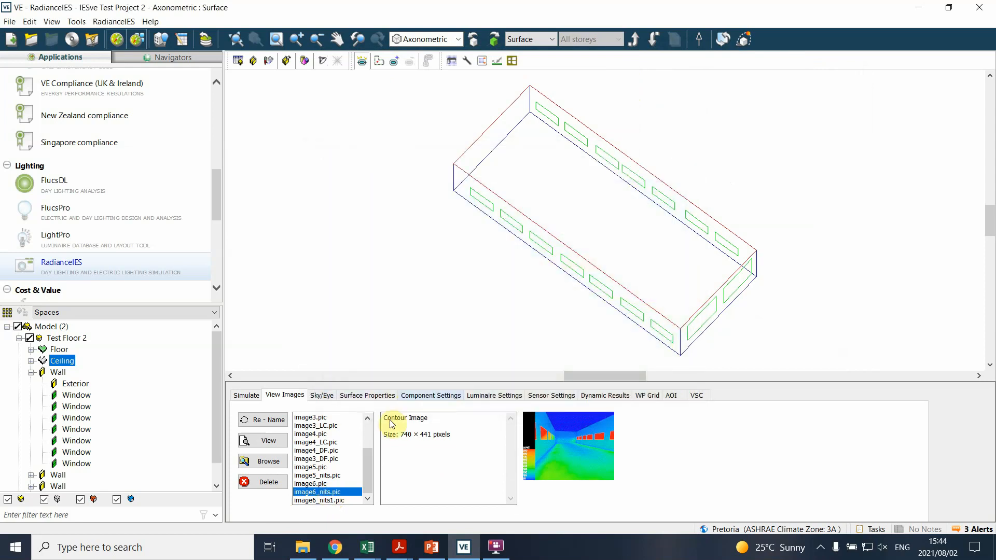
click(323, 500)
double_click(322, 503)
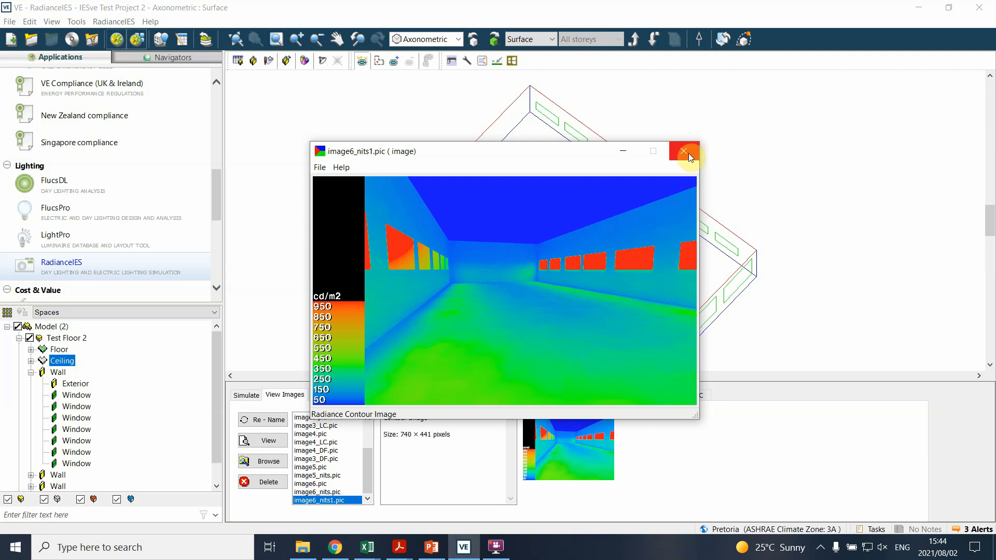
click(689, 153)
double_click(311, 484)
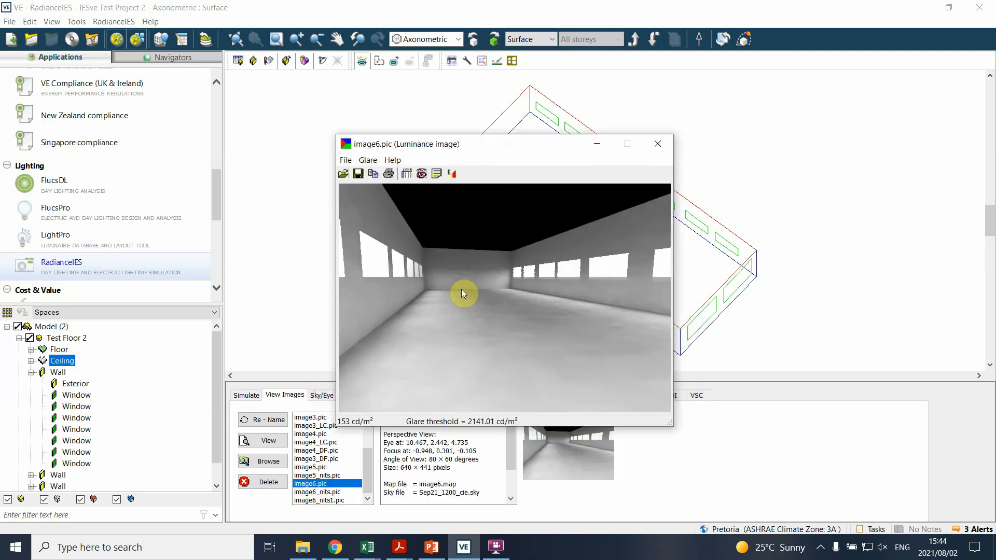
click(657, 145)
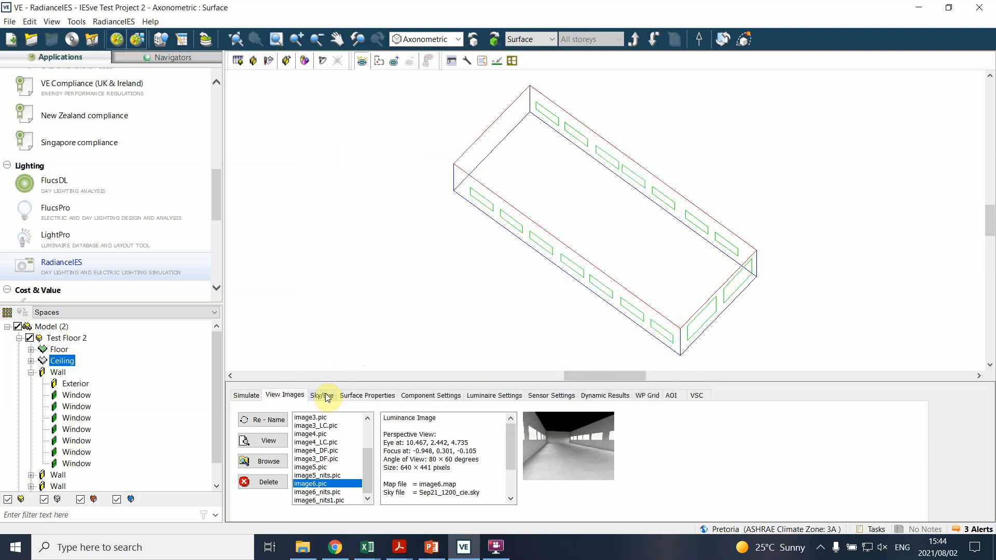
- Browse the material surface properties list down to the concrete floor slab and roof entries
click(377, 398)
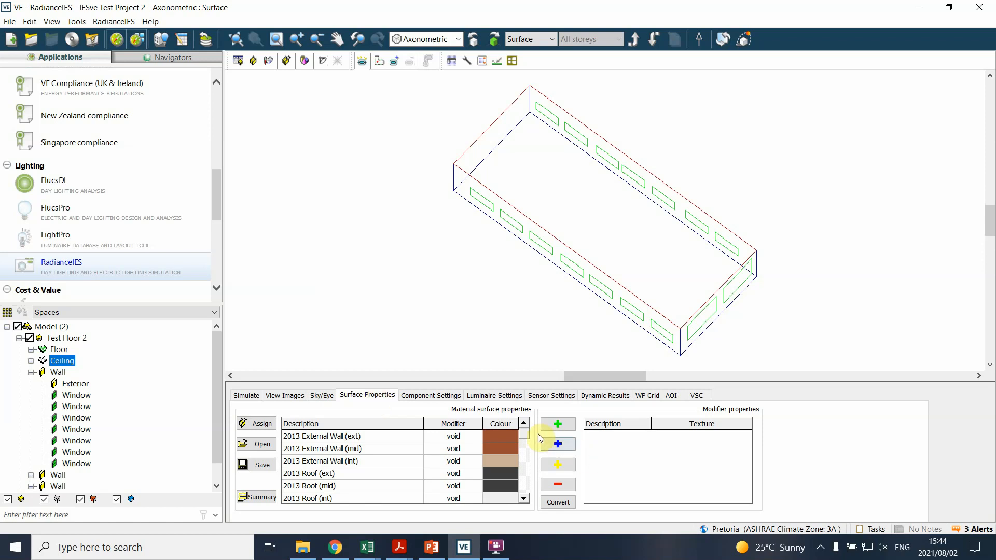
click(524, 499)
click(524, 499)
click(524, 498)
click(524, 499)
click(524, 499)
click(524, 499)
click(524, 499)
click(524, 498)
click(524, 499)
click(525, 472)
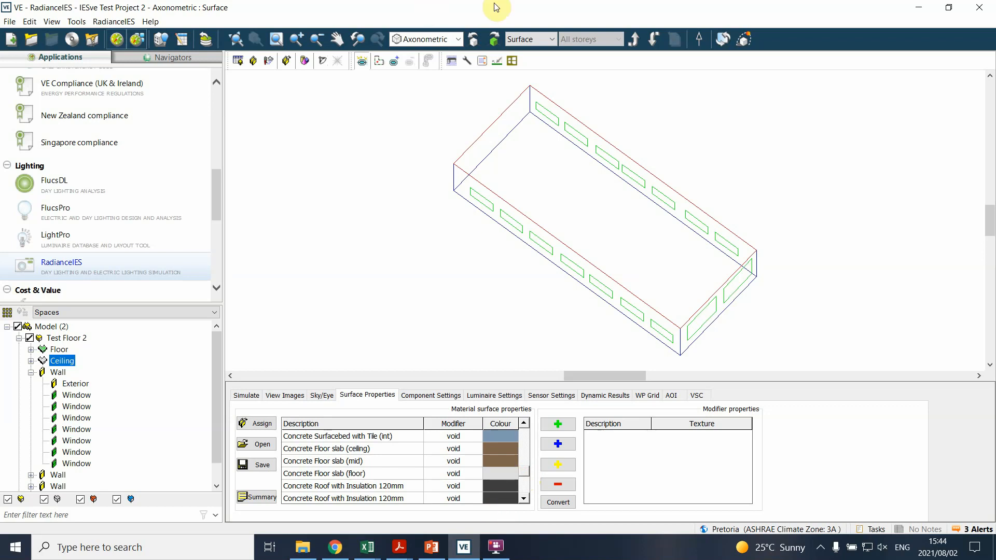
- Select the windowless end wall and review the project's assigned thermal constructions, closing the list without changes
click(450, 182)
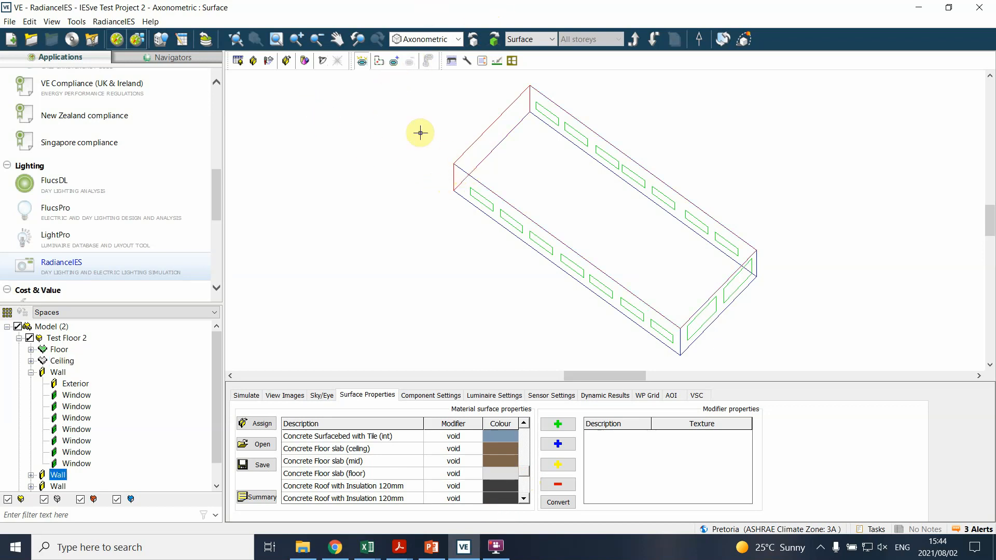
click(254, 62)
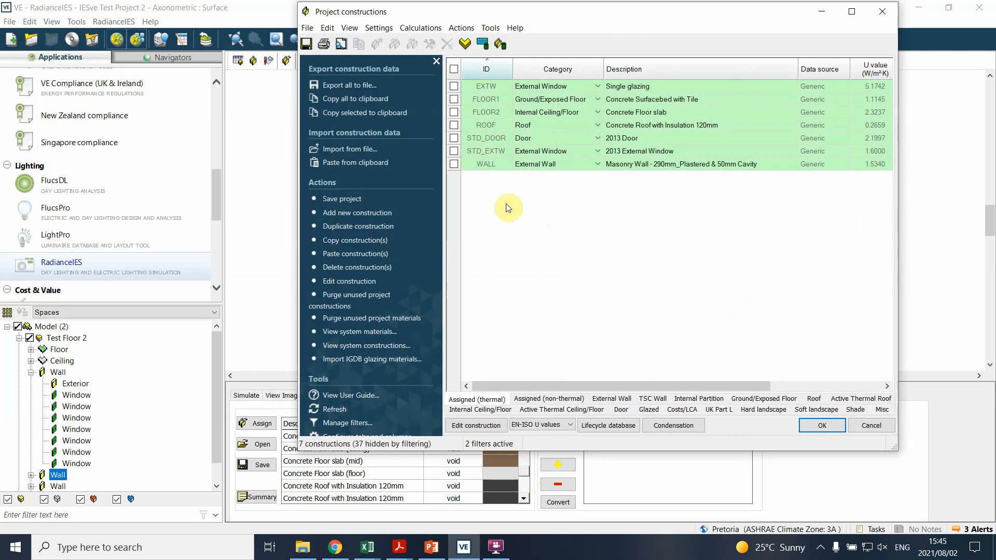
click(880, 16)
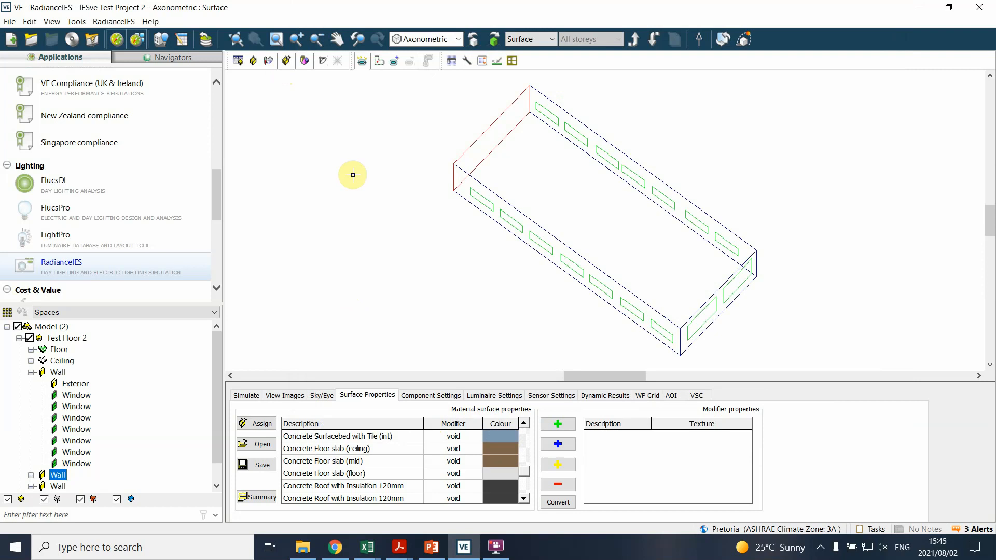
- Open the construction properties of the black Concrete Roof with Insulation 120mm surface from the material surface list
click(523, 499)
click(523, 499)
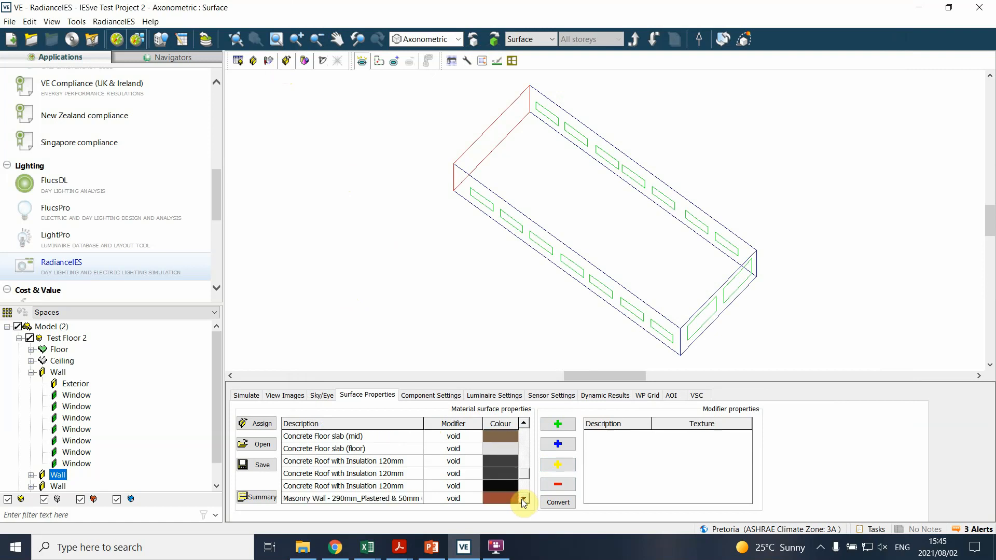
click(522, 499)
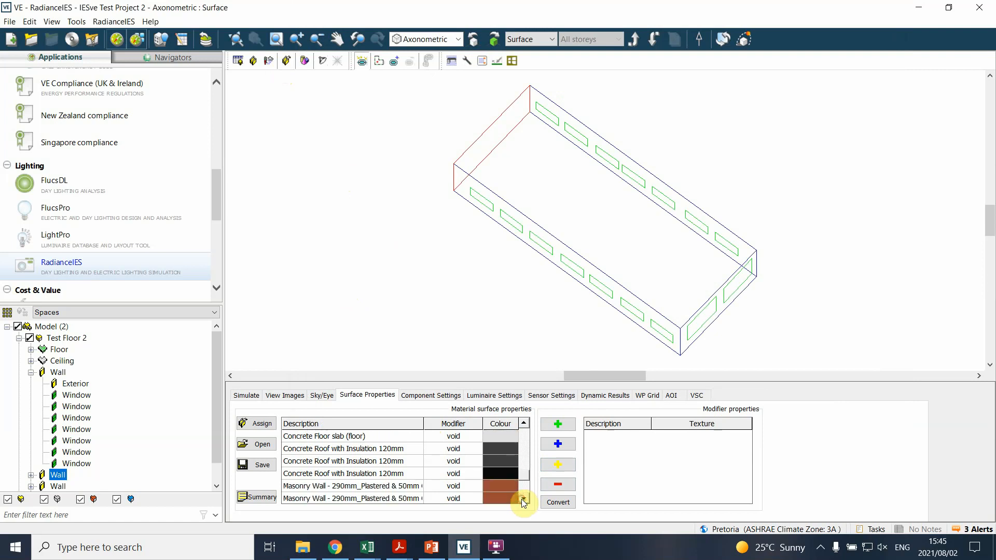
click(507, 476)
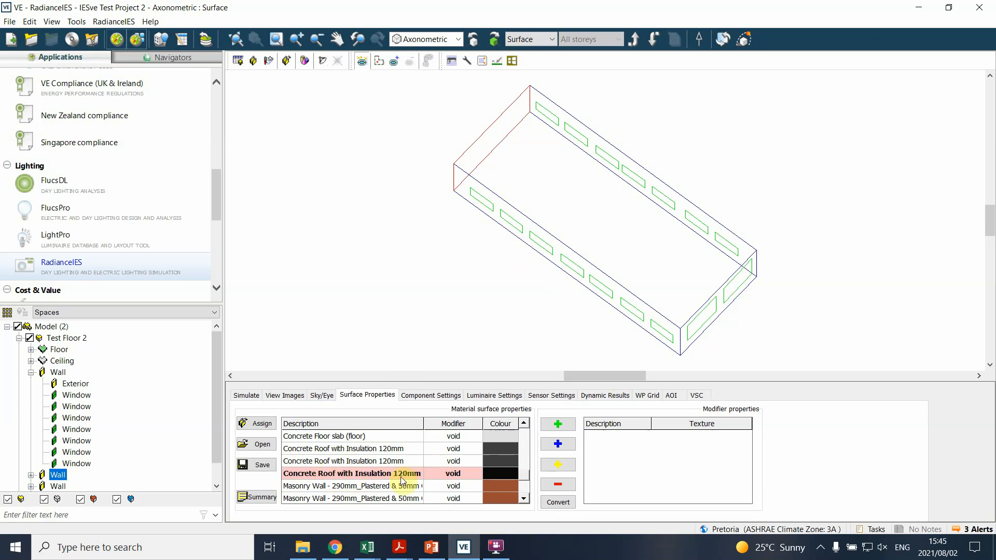
click(508, 473)
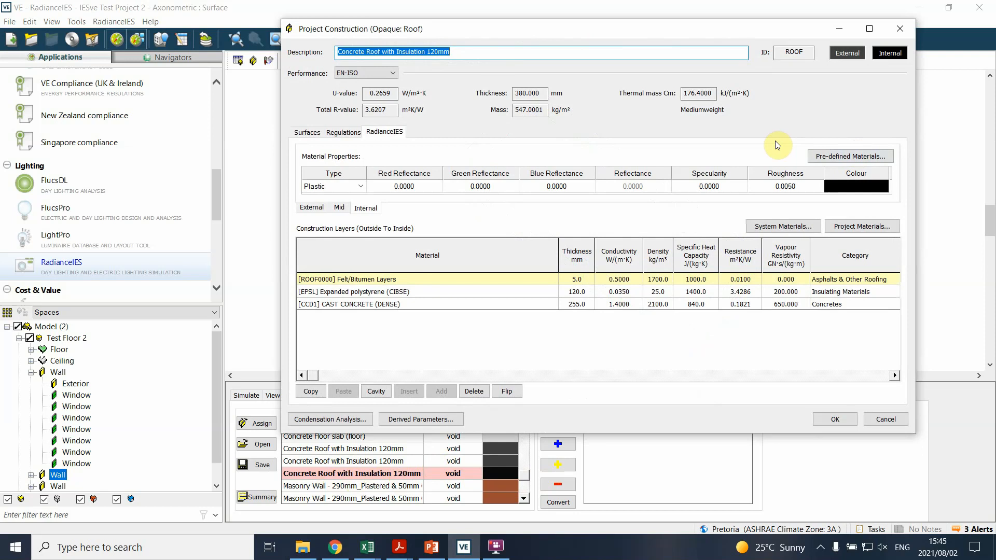
- Apply the pre-defined metal with reflectances 0.60, 0.65, 0.65, specularity 0.9 and roughness 0.05 to the roof's external surface
click(851, 54)
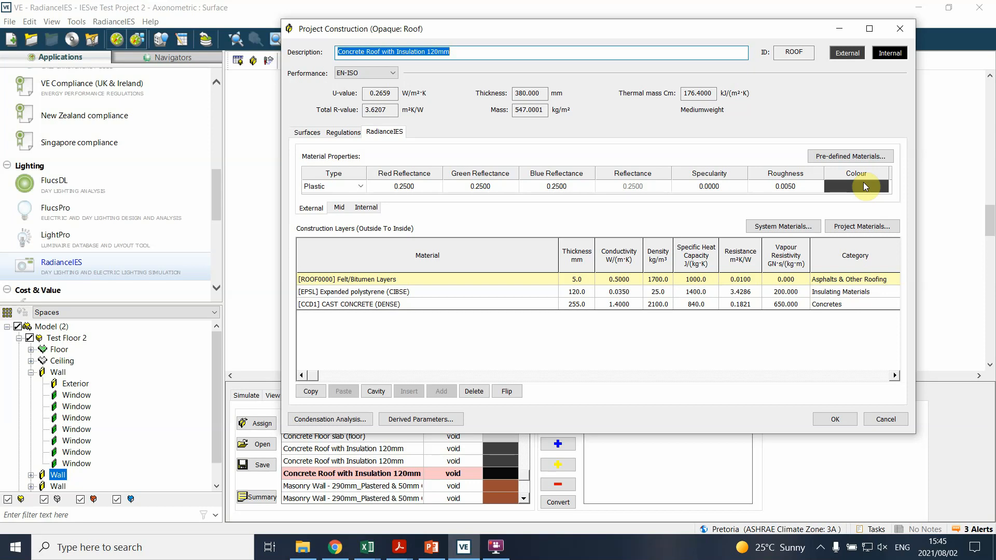
click(864, 184)
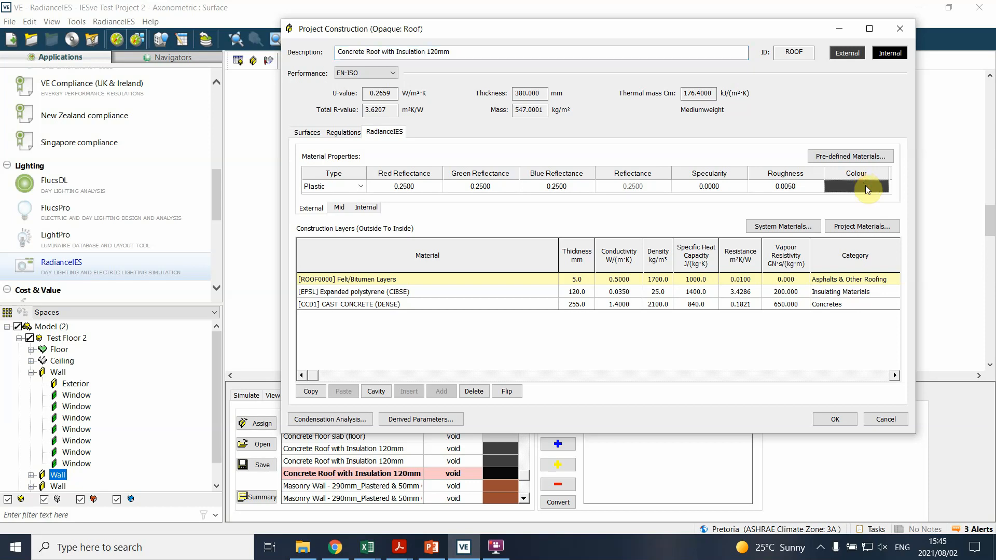
click(850, 156)
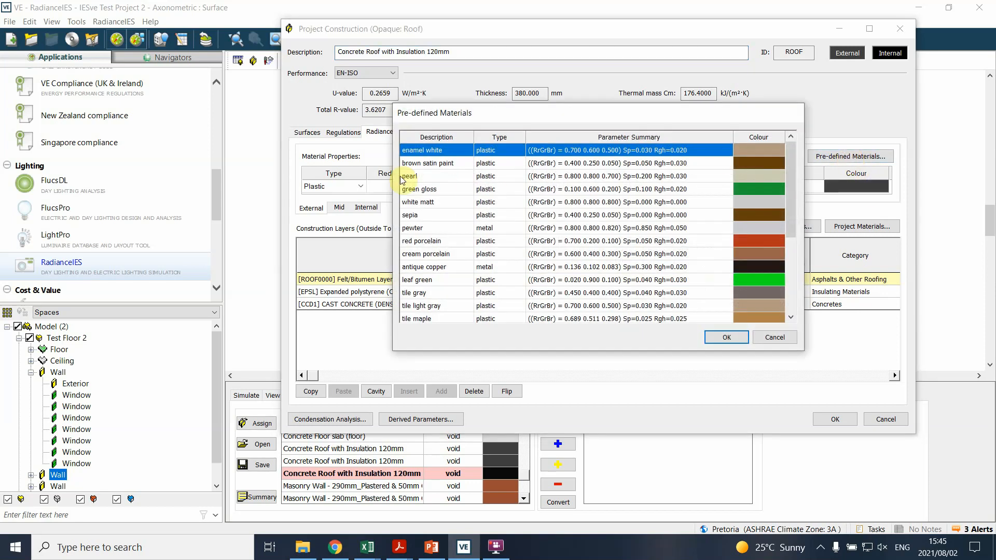
scroll(421, 221, down, 2)
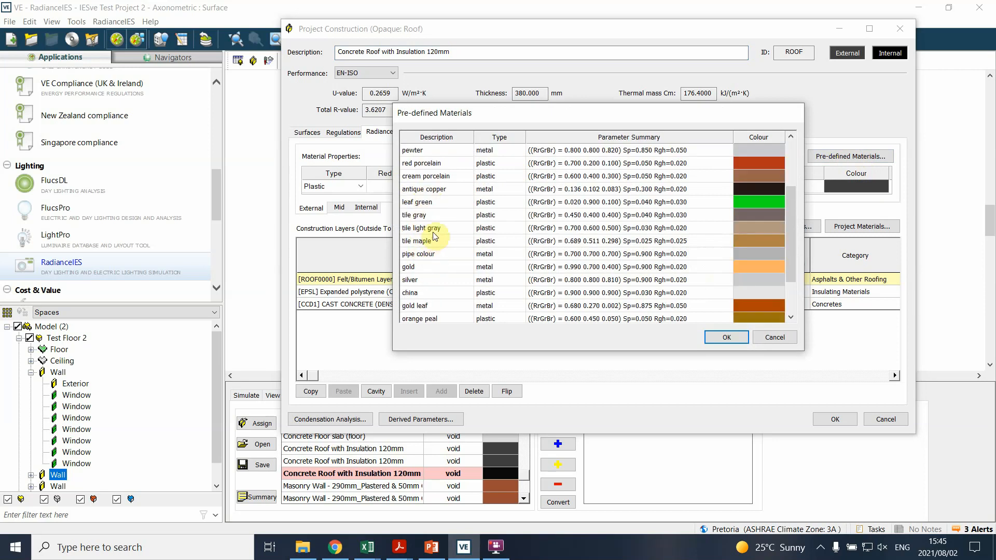
scroll(794, 189, up, 2)
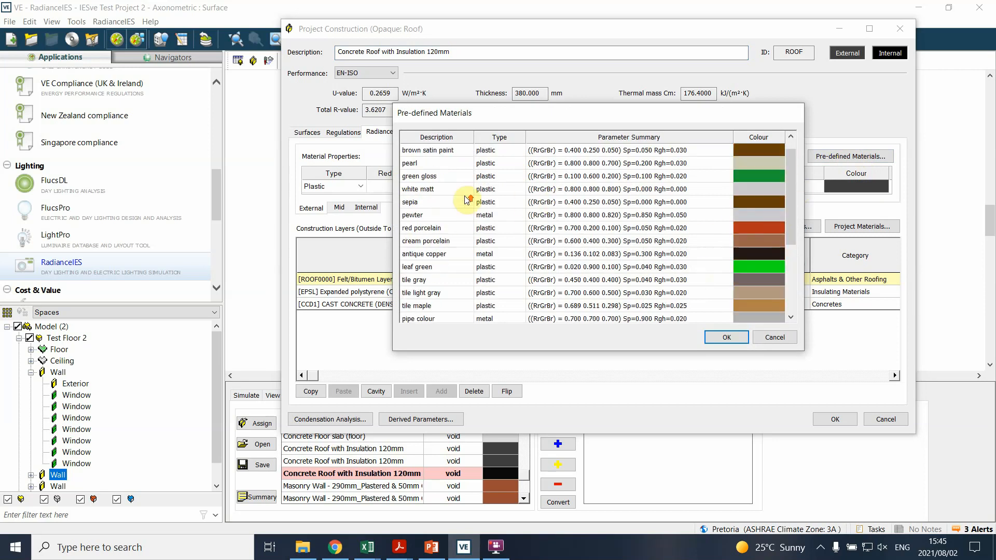
scroll(462, 199, up, 1)
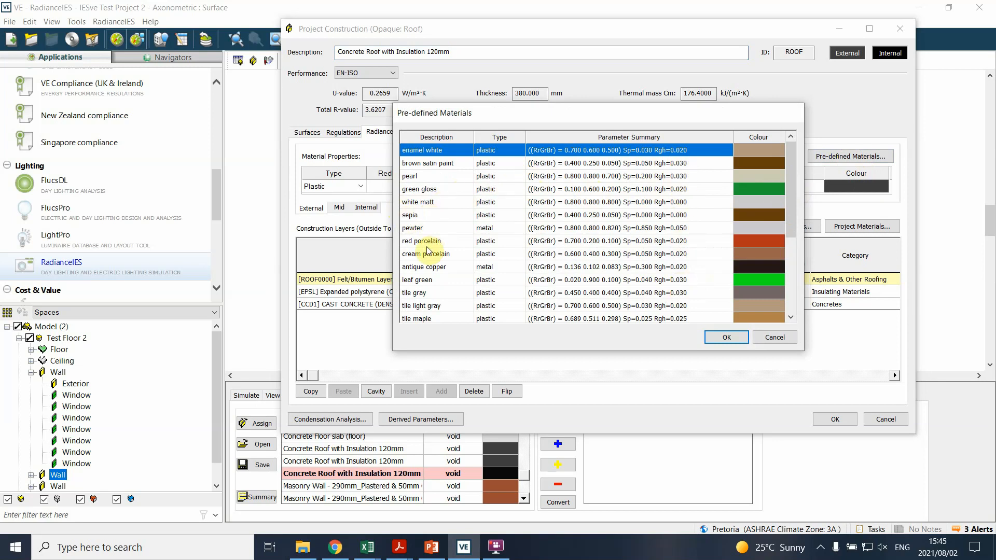
scroll(429, 250, down, 2)
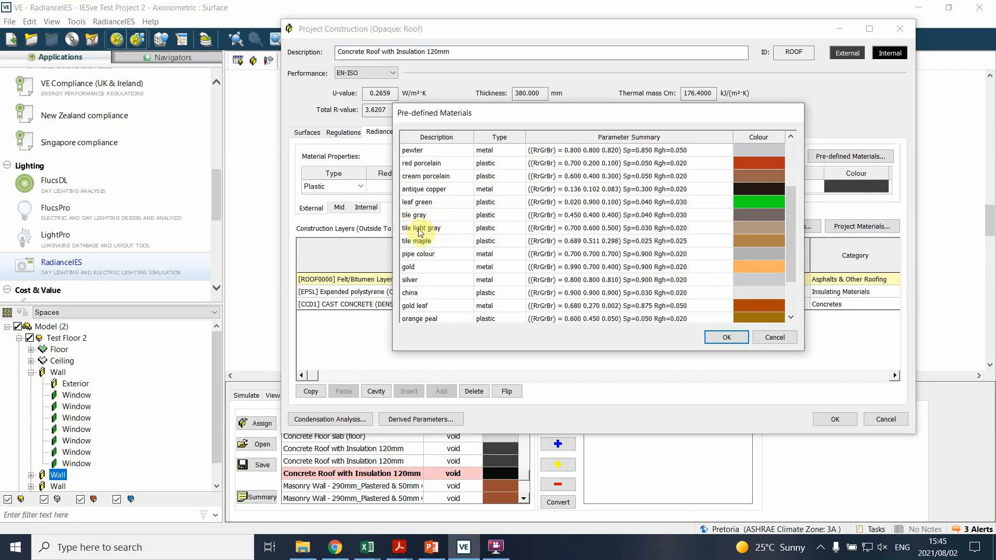
scroll(431, 272, down, 2)
double_click(414, 292)
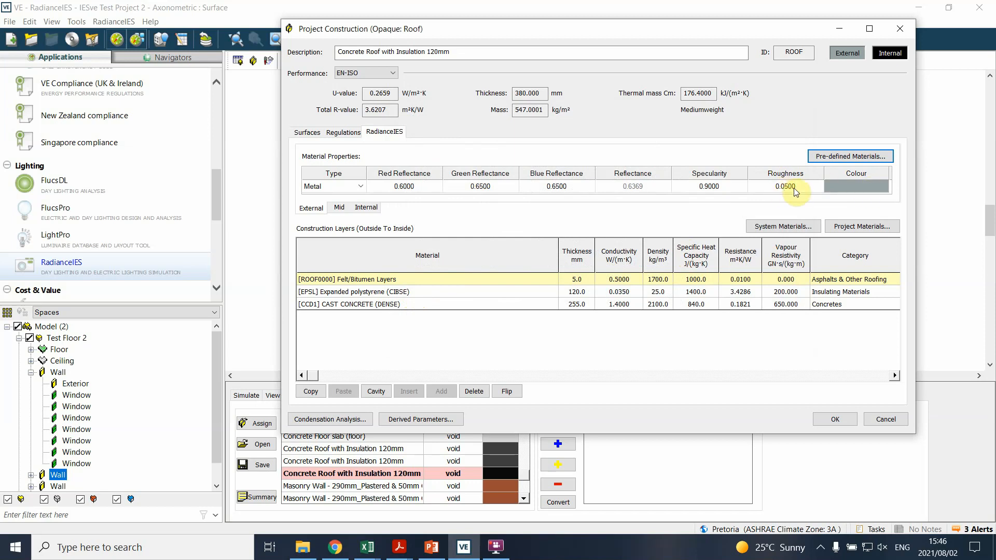
- Change the external roof surface's colour to near-black, with red, green and blue reflectances of 0.0078
click(867, 188)
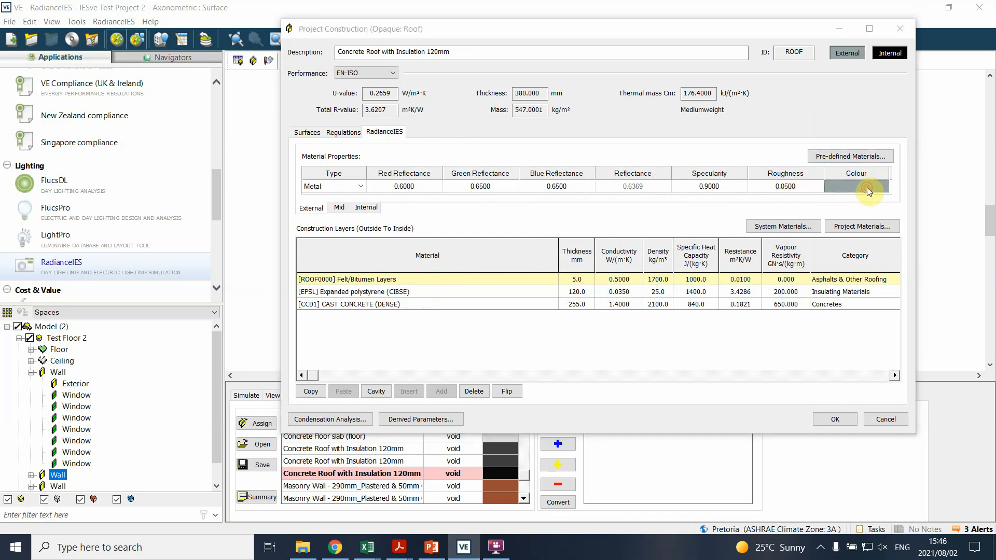
drag(739, 232, 725, 273)
click(469, 318)
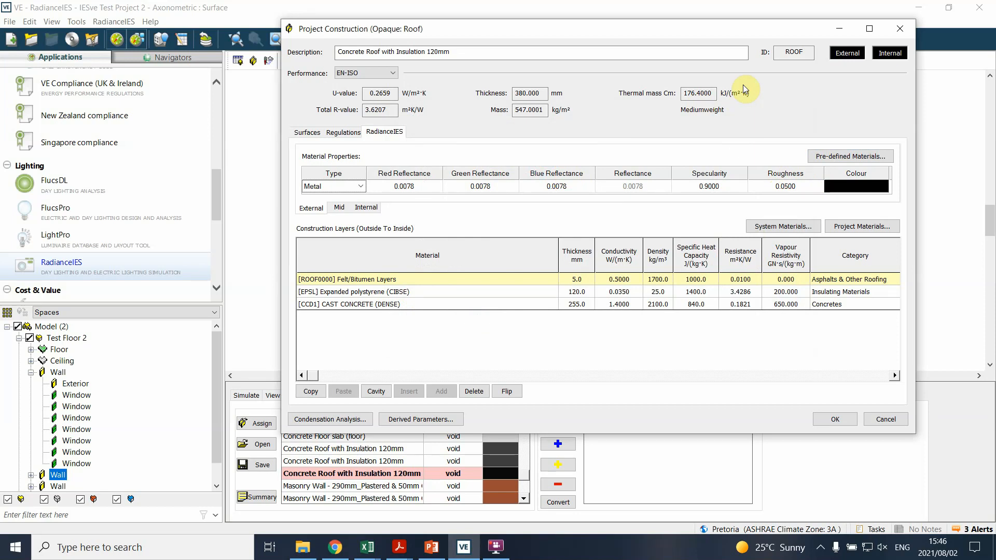
- Compare the RadianceIES material properties of the roof's internal and external surfaces, ending on the internal one
click(892, 53)
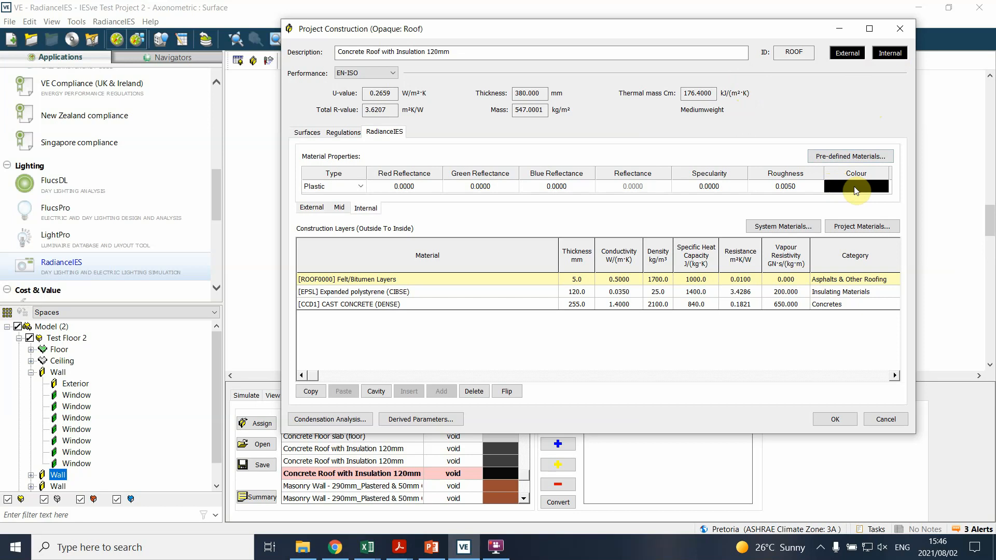
click(847, 53)
click(890, 54)
click(846, 53)
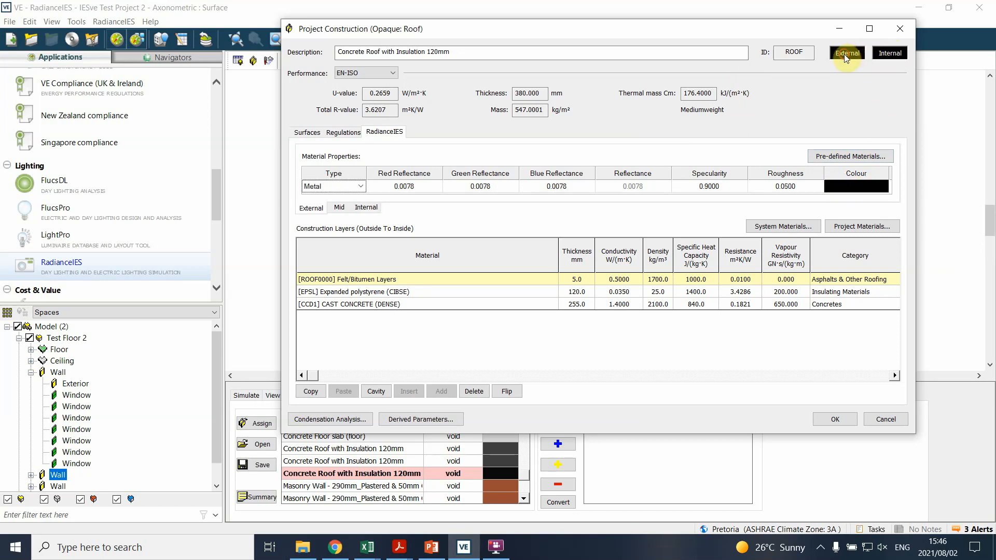
click(890, 54)
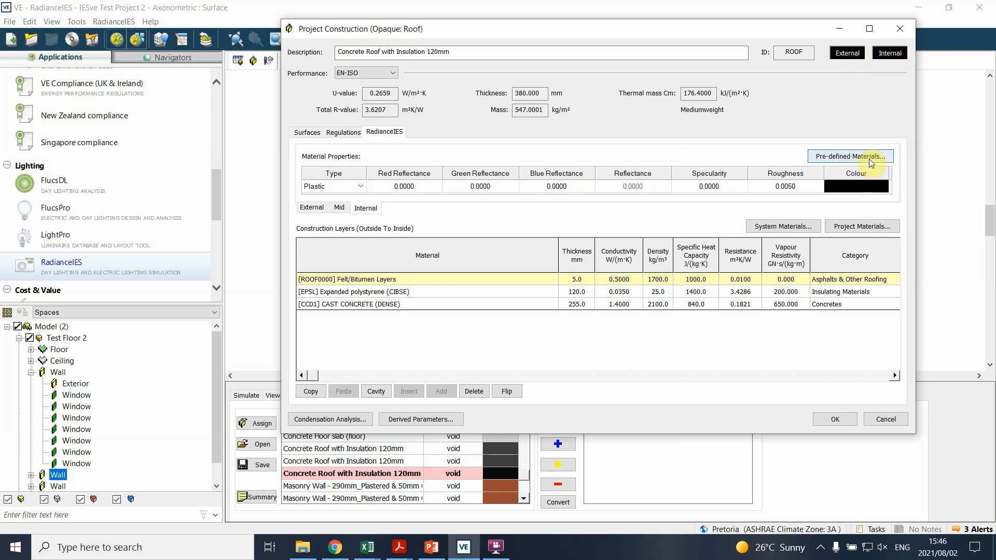
- Set the roof's internal surface colour to white (red, green and blue 255), accept the construction changes and save the project
click(869, 187)
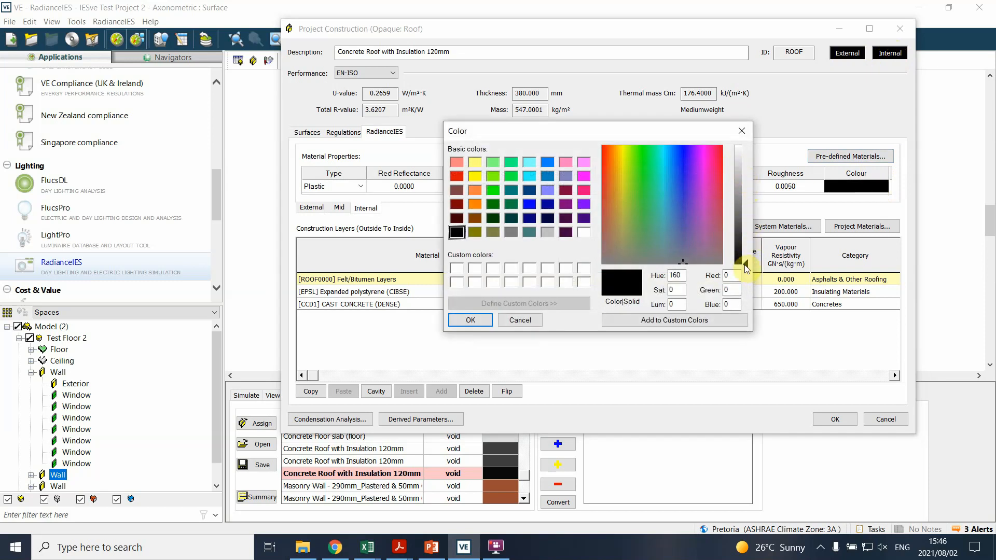
click(744, 243)
drag(745, 242, 745, 144)
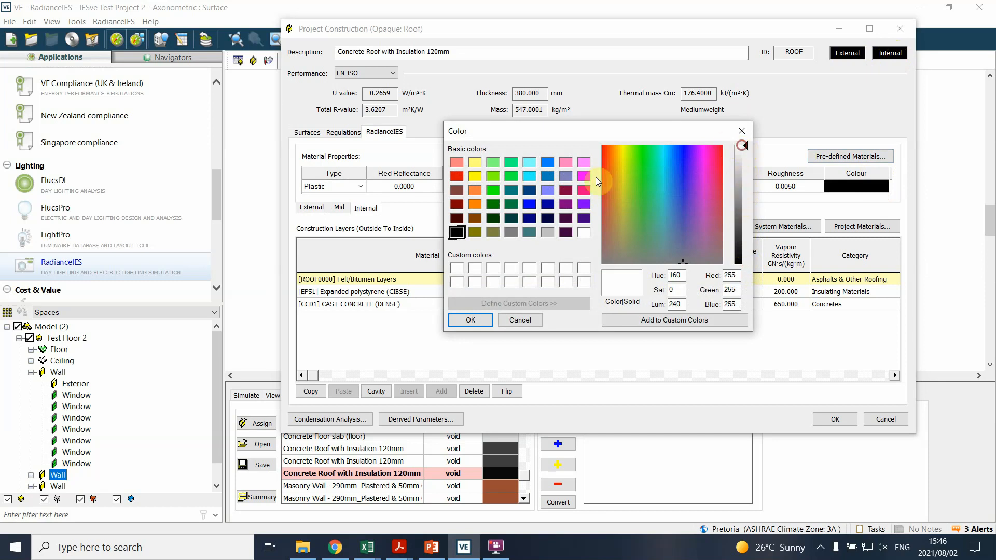
click(488, 320)
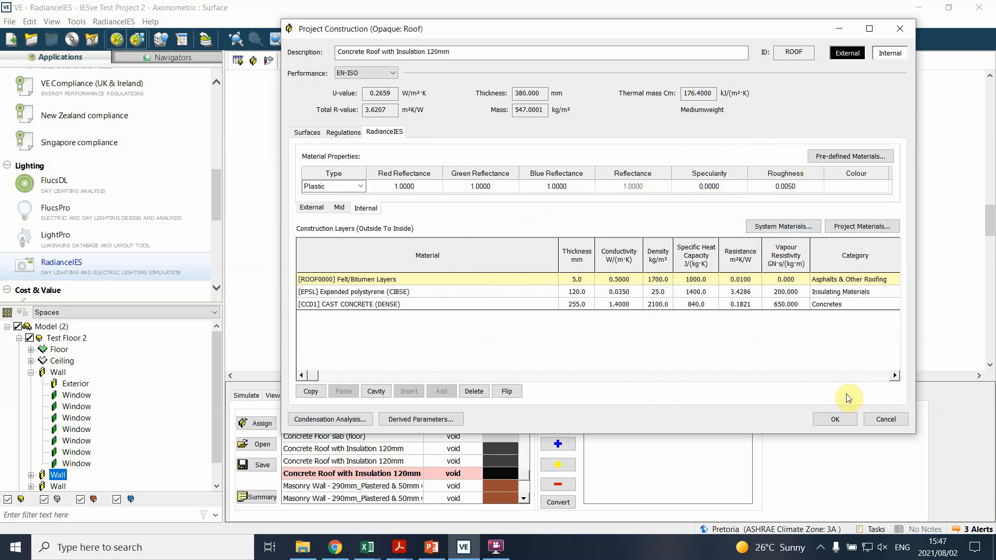
click(835, 419)
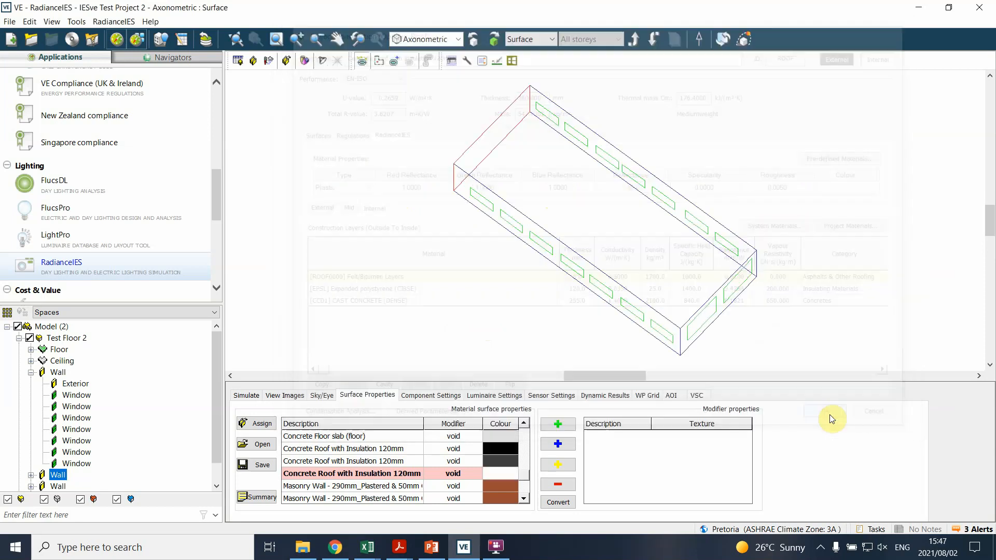
click(10, 23)
click(31, 67)
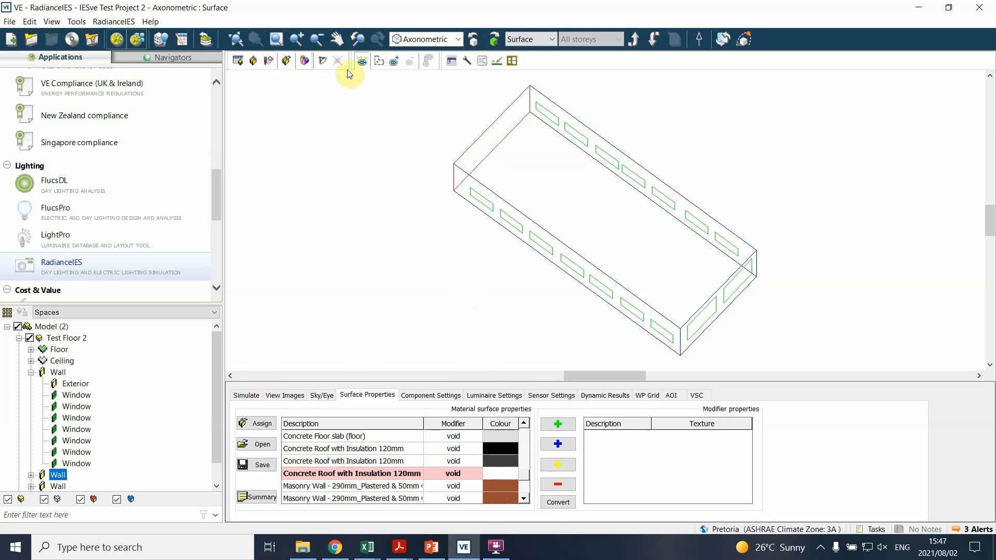
- Select the back long wall, the floor and the front long wall in turn in the axonometric view
click(634, 187)
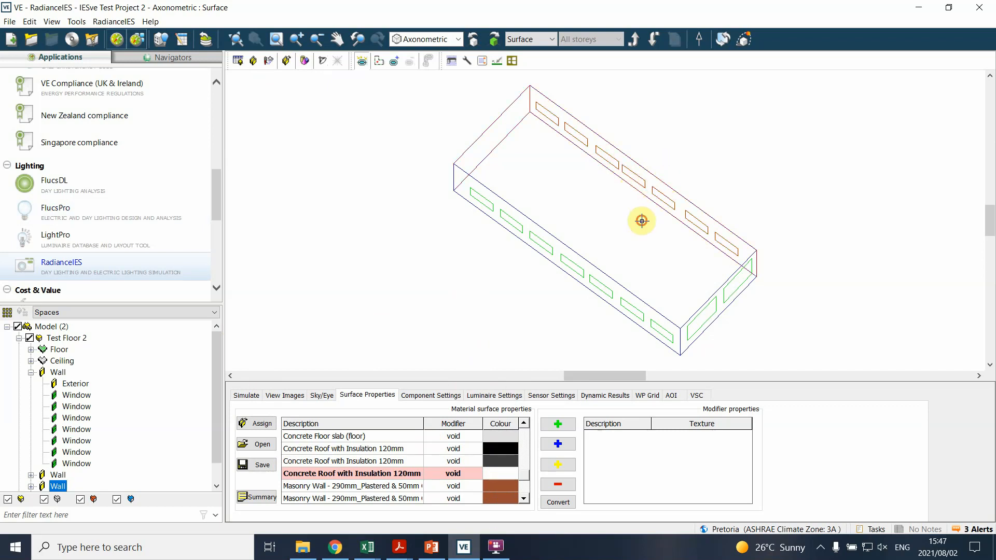
click(596, 248)
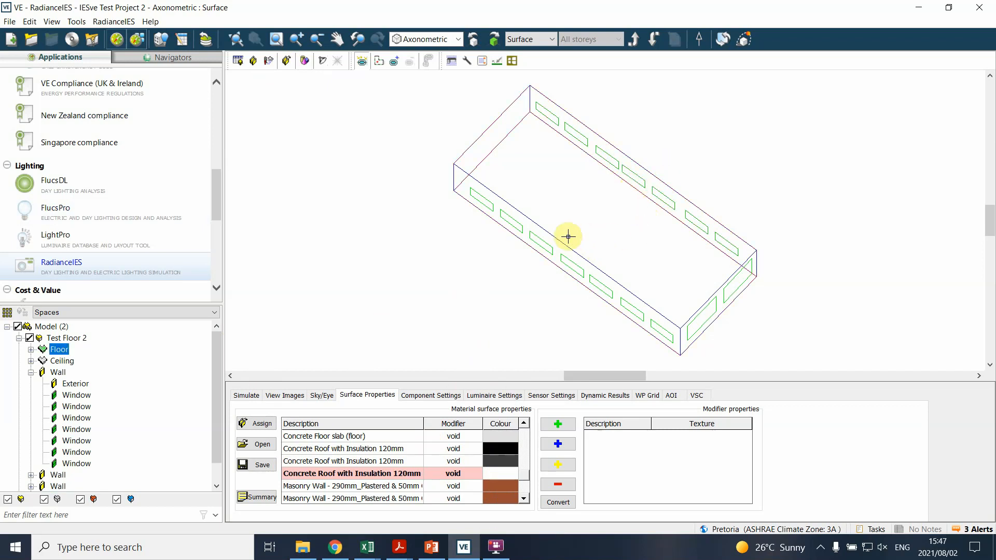
click(469, 163)
click(475, 169)
click(476, 173)
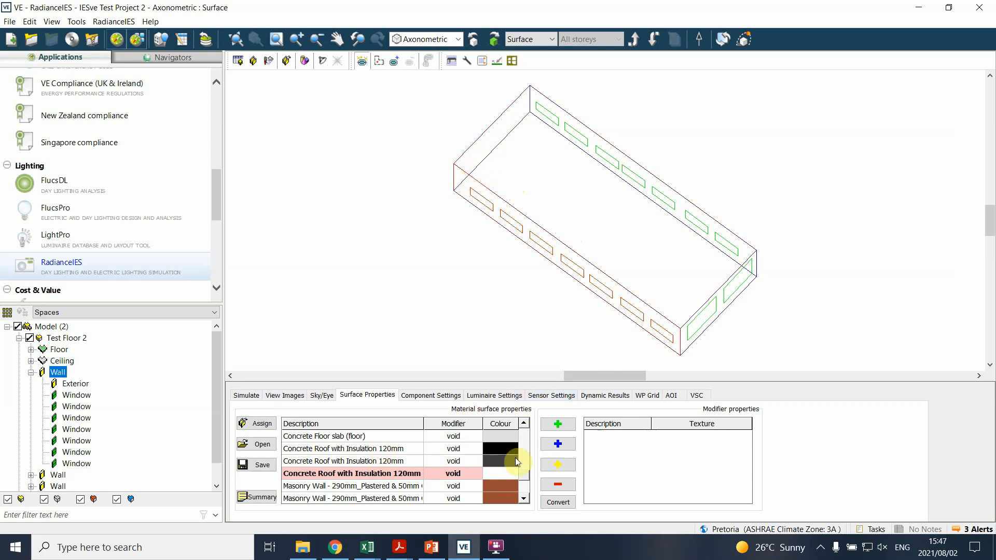
- Run a high-quality luminance simulation as a standard image and dismiss the task list when it finishes
click(253, 398)
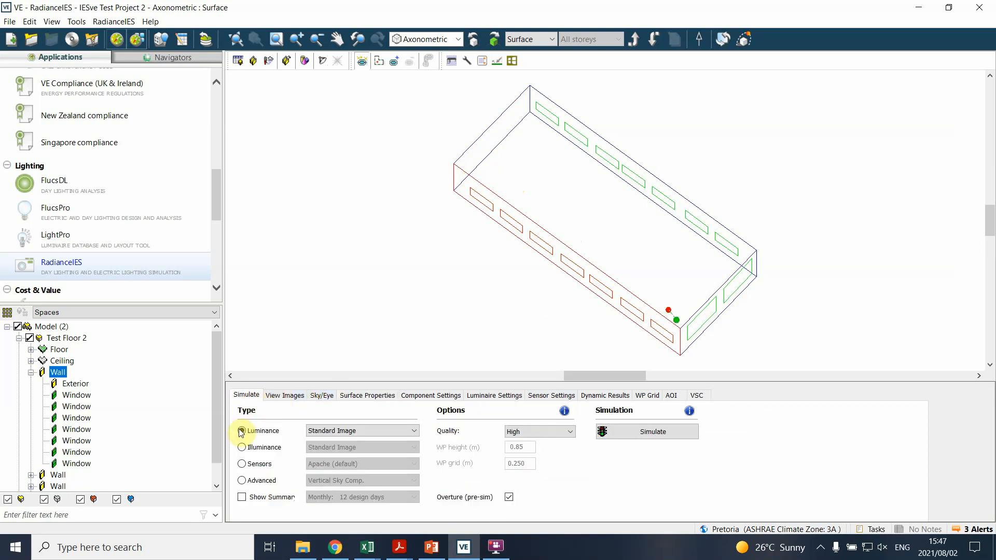
click(241, 447)
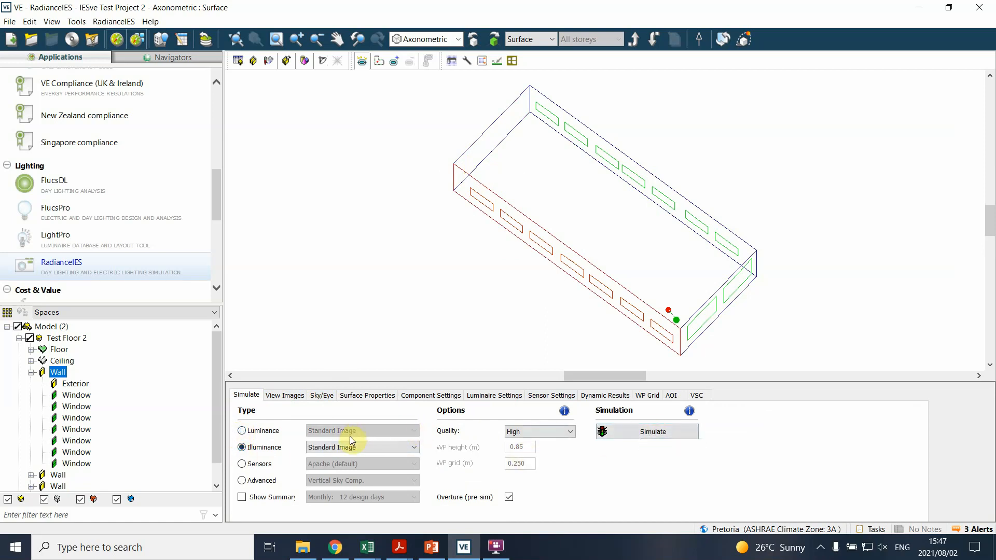
click(242, 431)
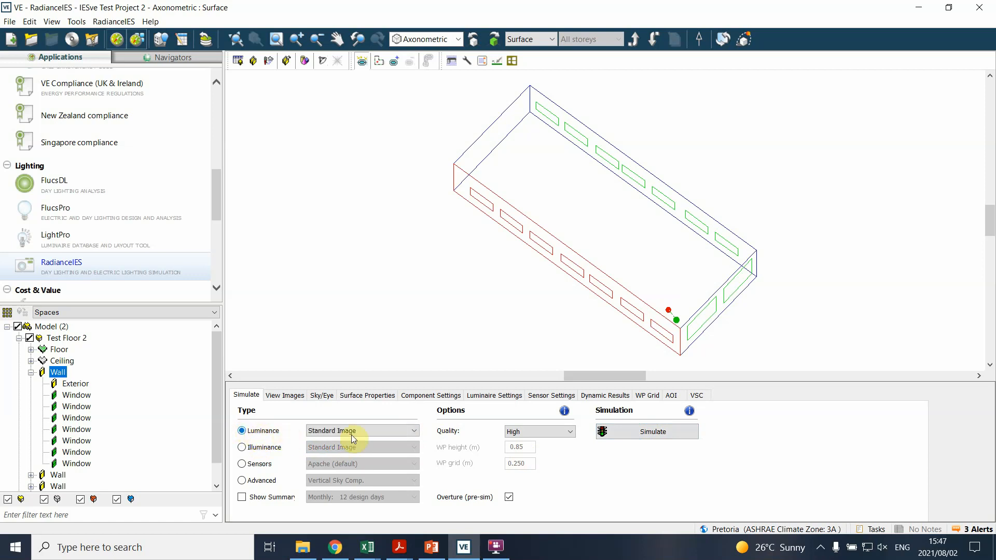
click(395, 430)
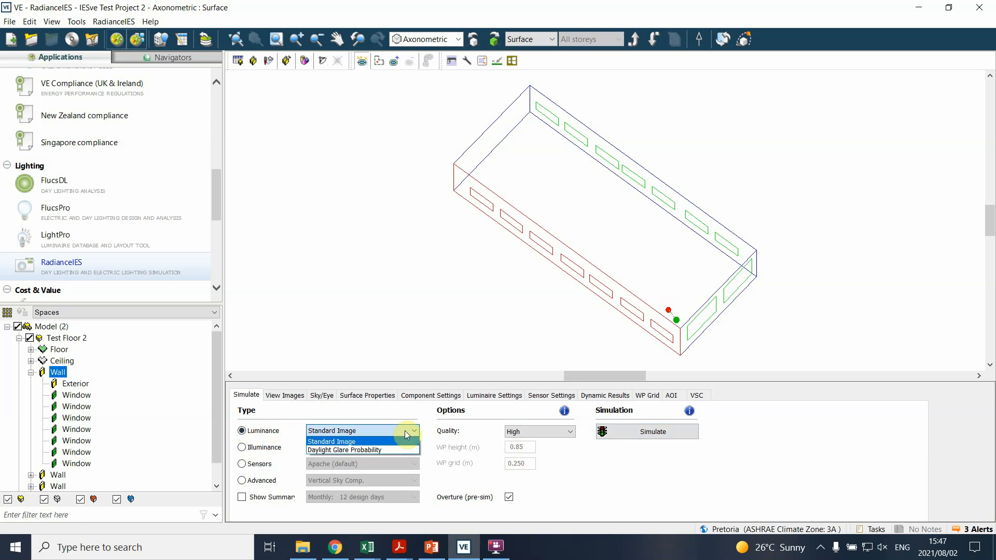
click(401, 440)
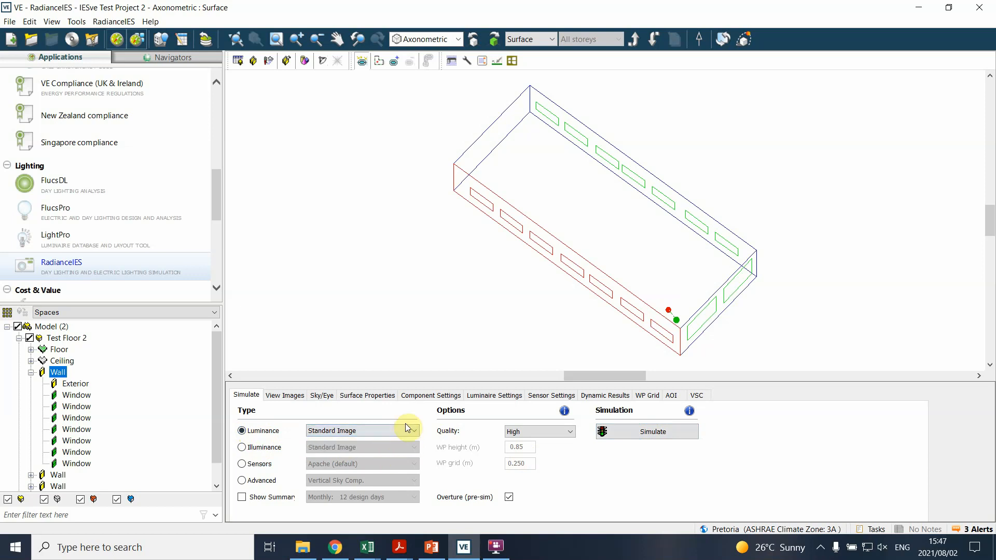
click(626, 440)
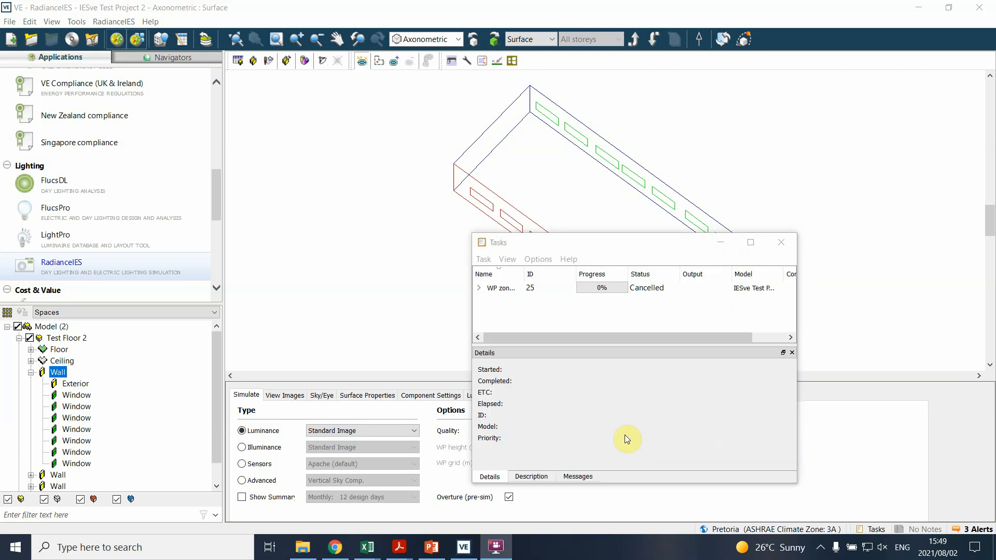
click(781, 243)
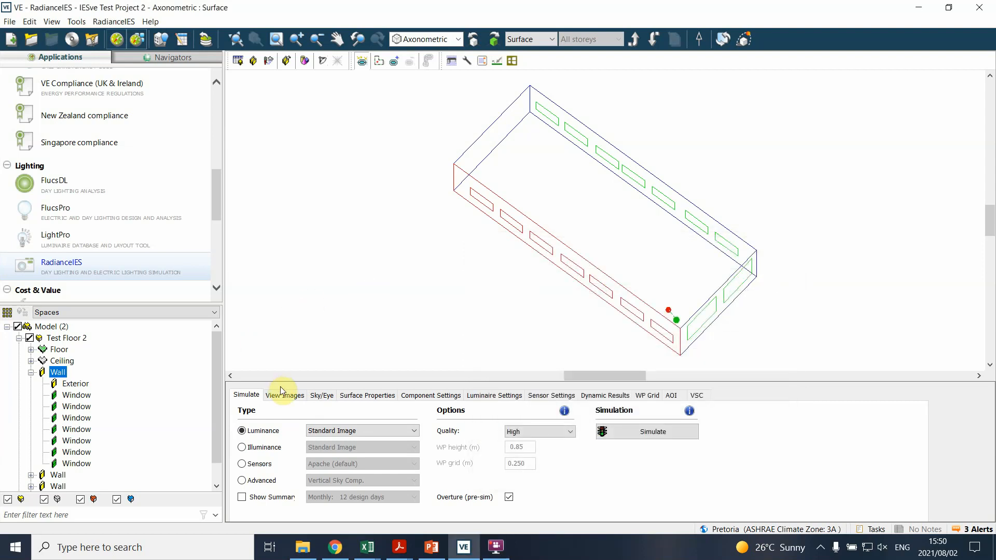
- Open the luminance images image7.pic and image6.pic and arrange them side by side for comparison
click(285, 397)
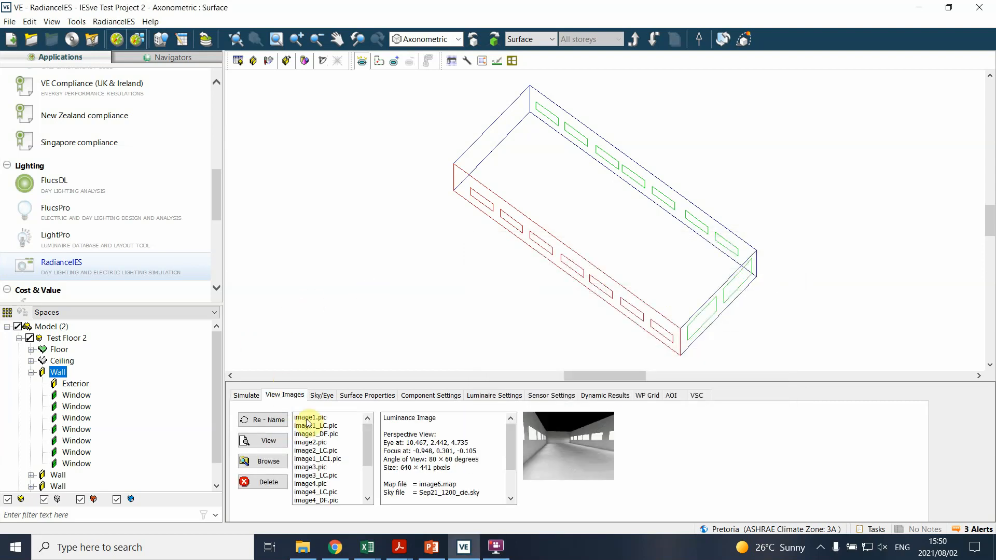
drag(369, 451, 366, 503)
click(309, 501)
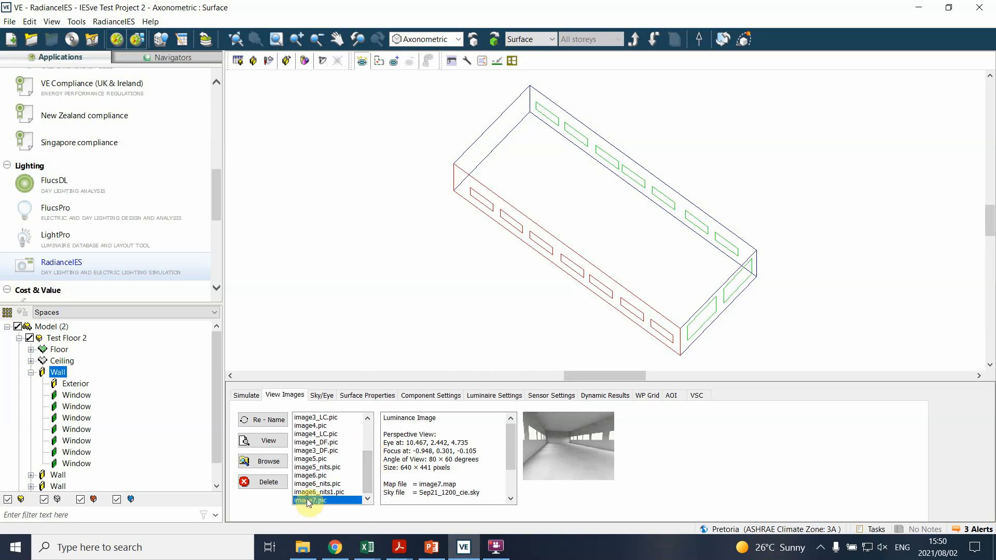
double_click(309, 501)
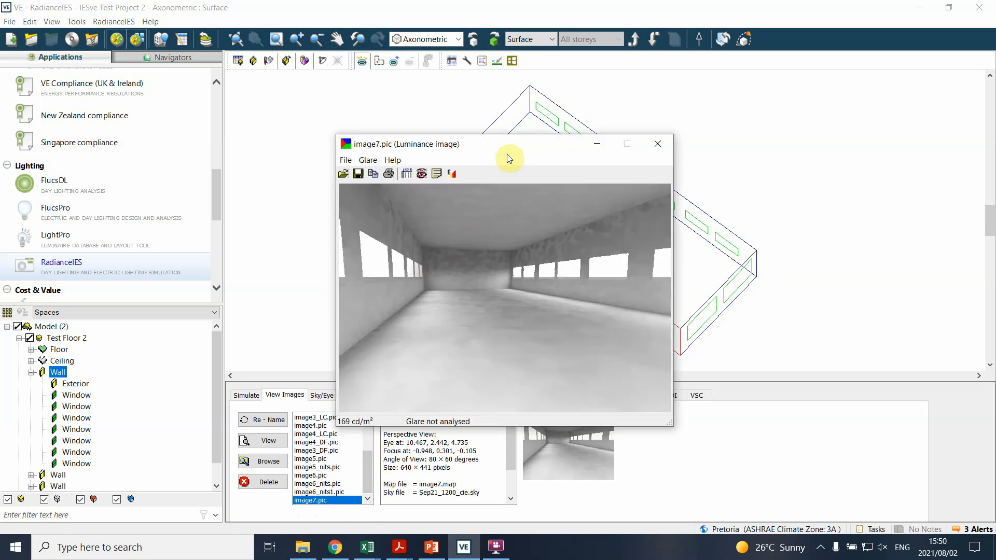
drag(515, 156, 794, 102)
double_click(308, 476)
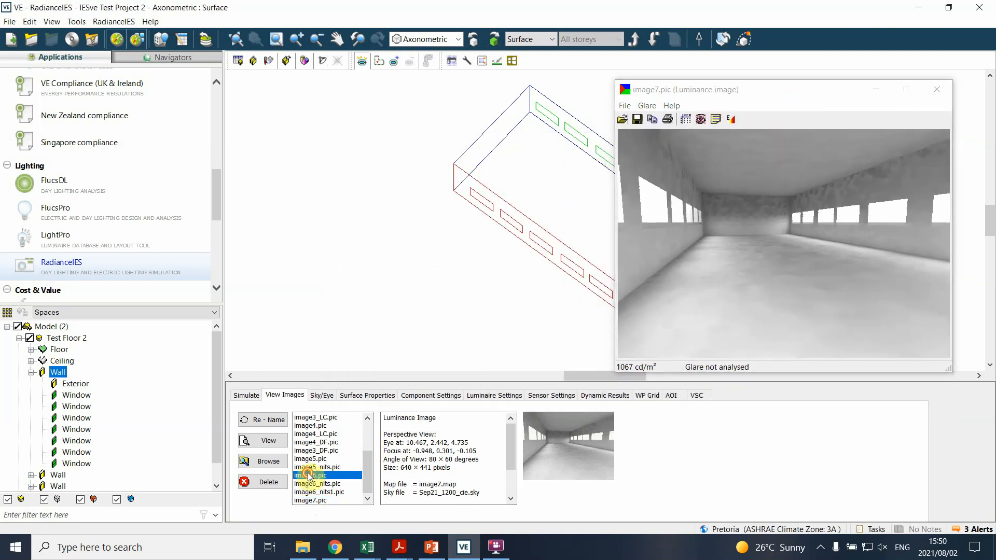
drag(521, 147, 412, 85)
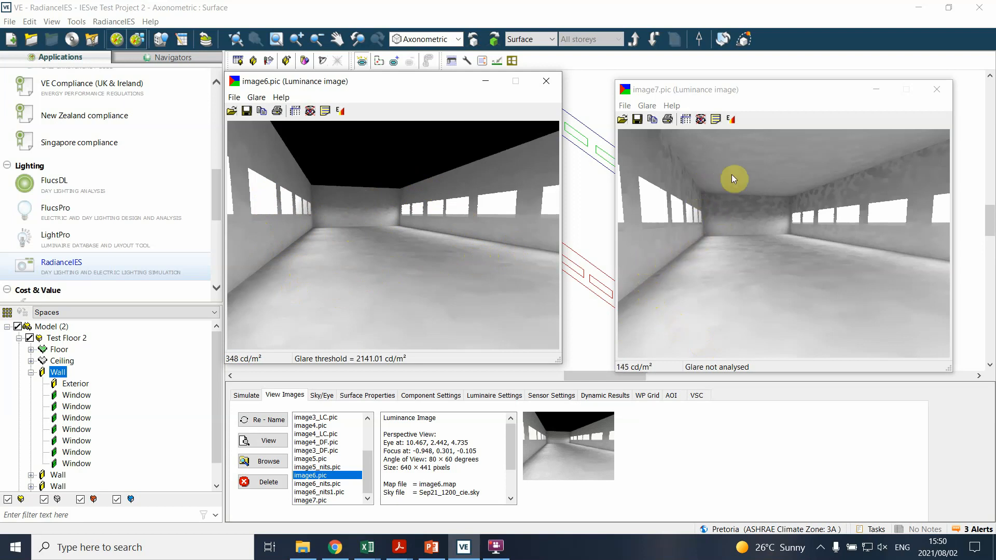
drag(765, 88, 743, 75)
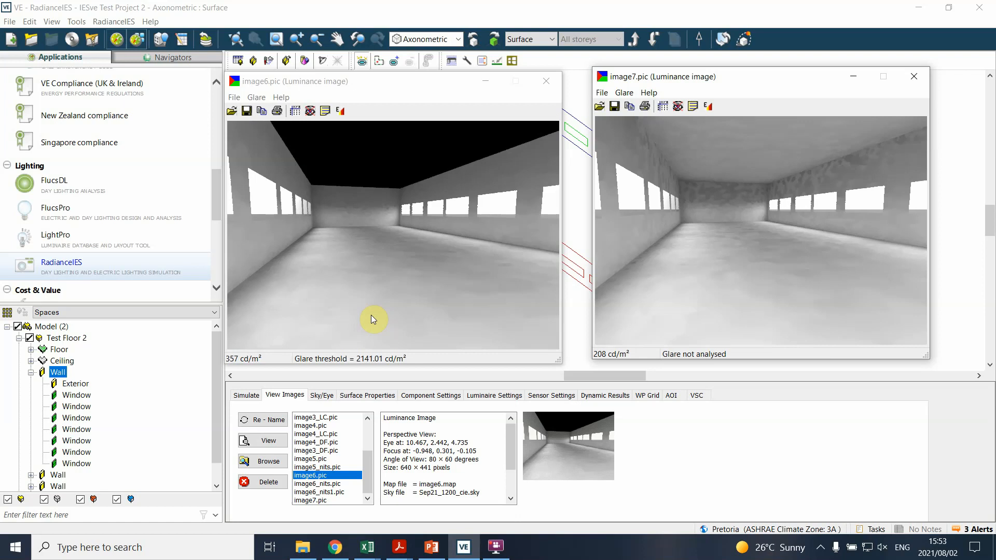
- Analyse glare in image7.pic with a 60-degree left/right angle, 10-degree step, 250-sample resolution and a threshold of 0 cd/m²
click(623, 93)
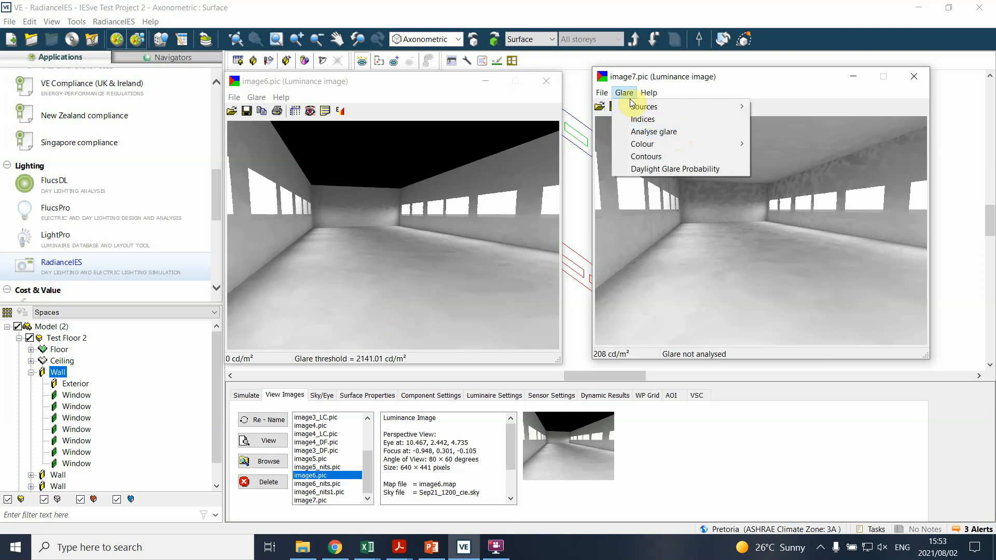
click(655, 130)
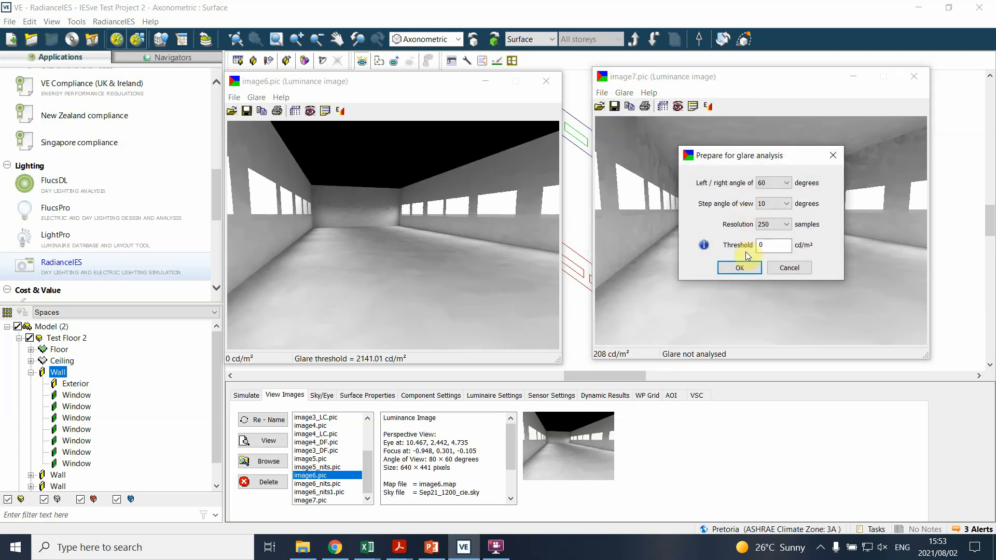
mouse_move(769, 244)
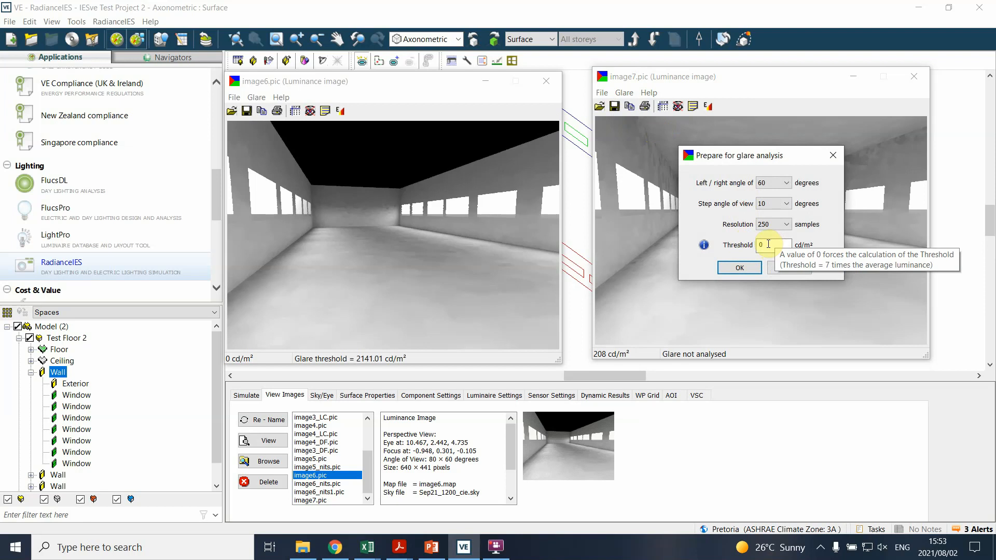
click(737, 271)
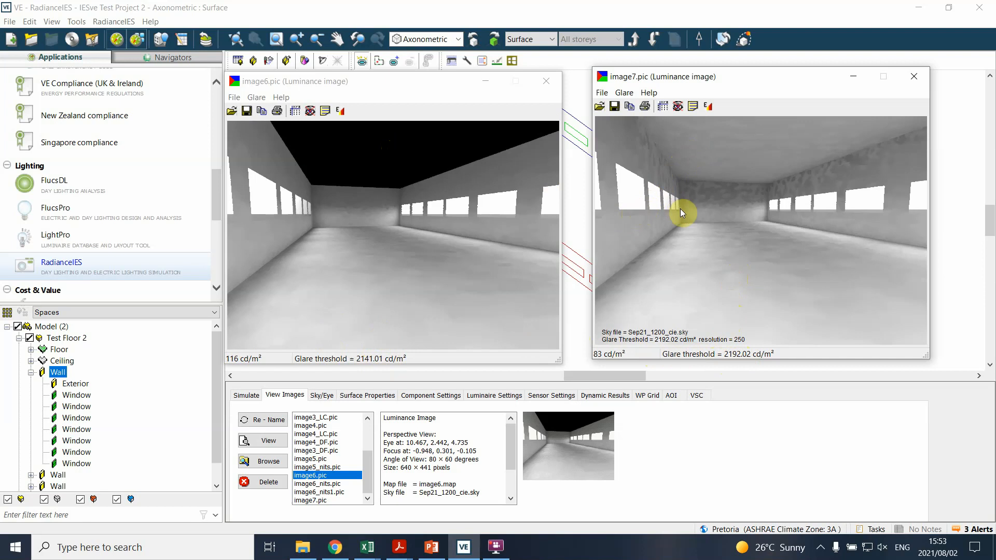
- Mark spot luminance values on the windows along both side walls in image7.pic
click(821, 201)
click(872, 200)
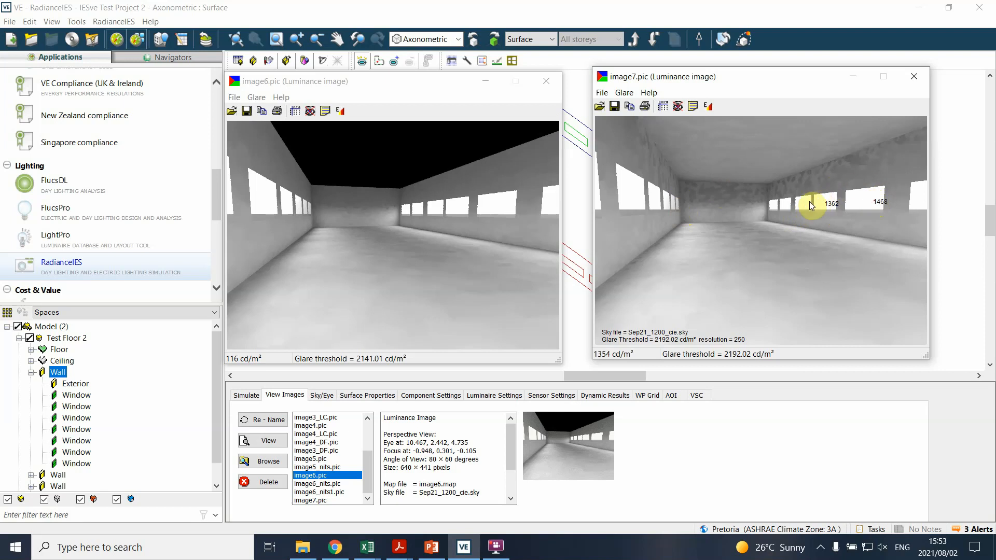
click(802, 204)
click(785, 208)
click(774, 206)
click(663, 203)
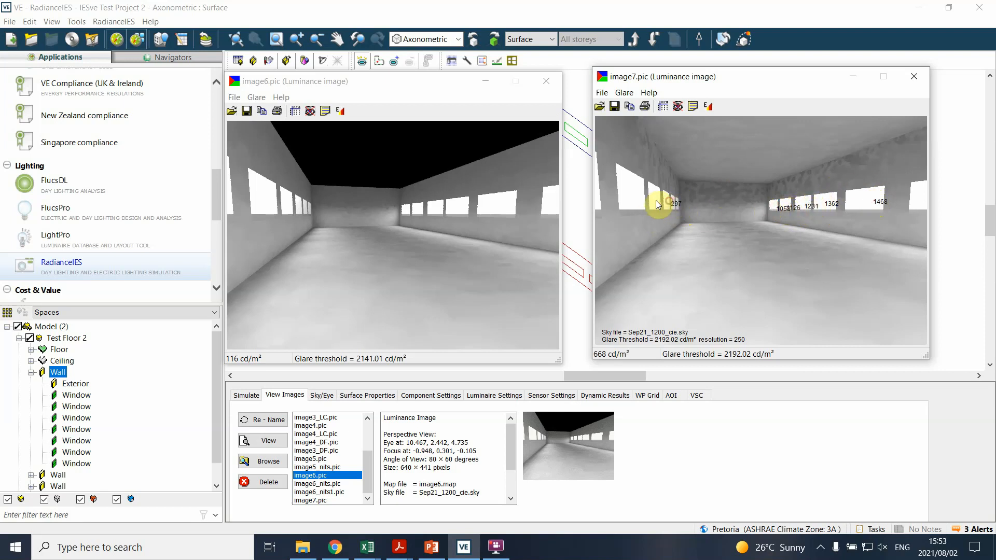
click(648, 200)
click(620, 201)
click(621, 180)
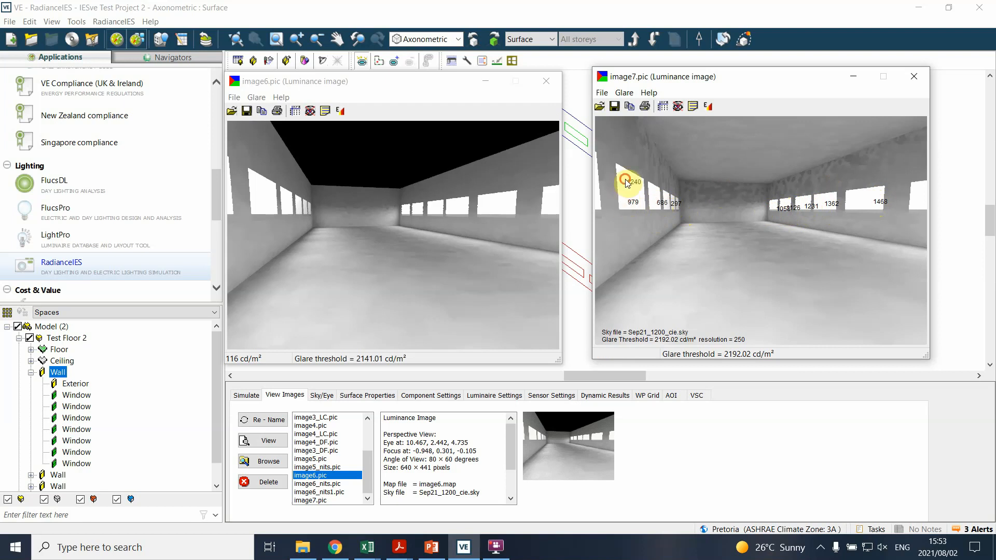
click(862, 202)
click(915, 188)
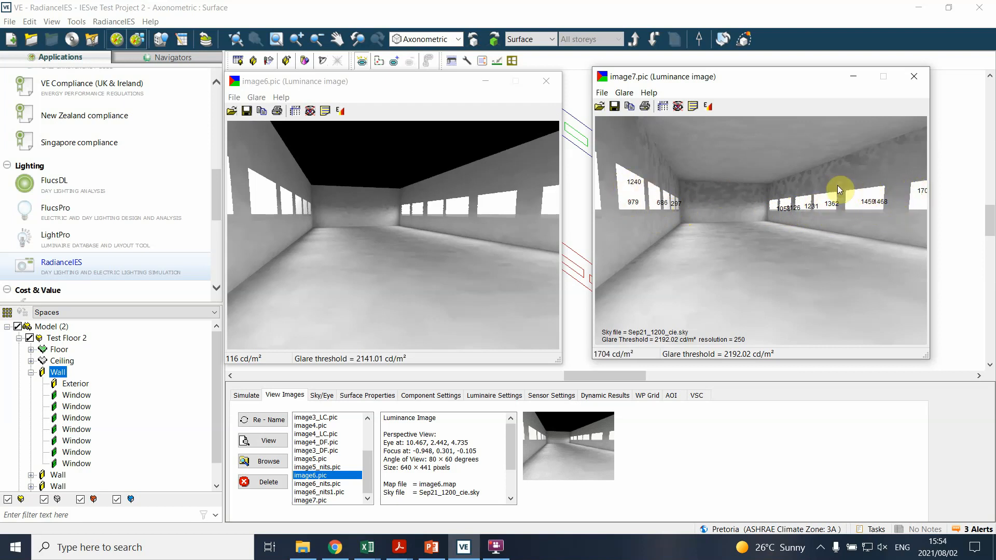
click(854, 206)
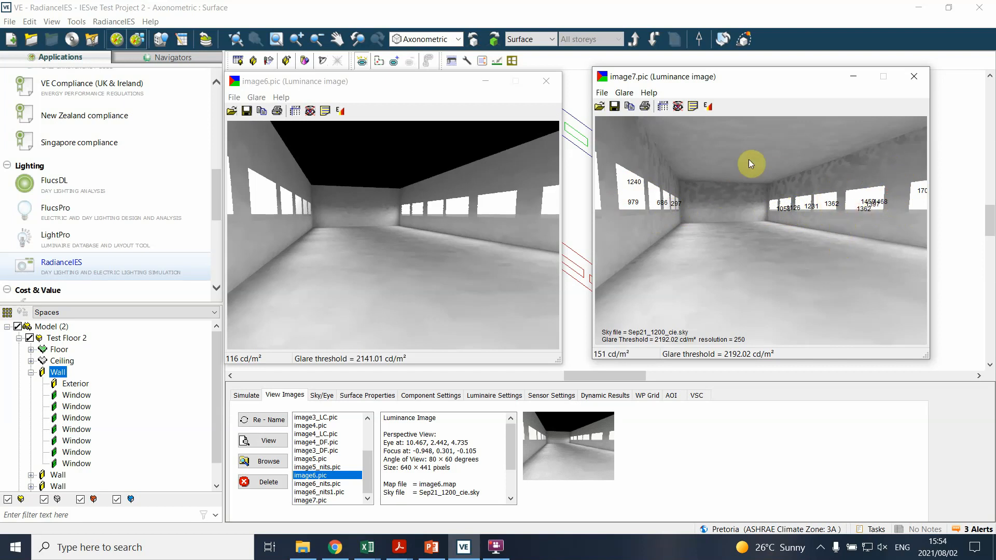
- Mark spot luminance values on the ceiling, walls and floor in image7.pic
click(706, 163)
click(686, 196)
click(823, 179)
click(733, 252)
click(694, 289)
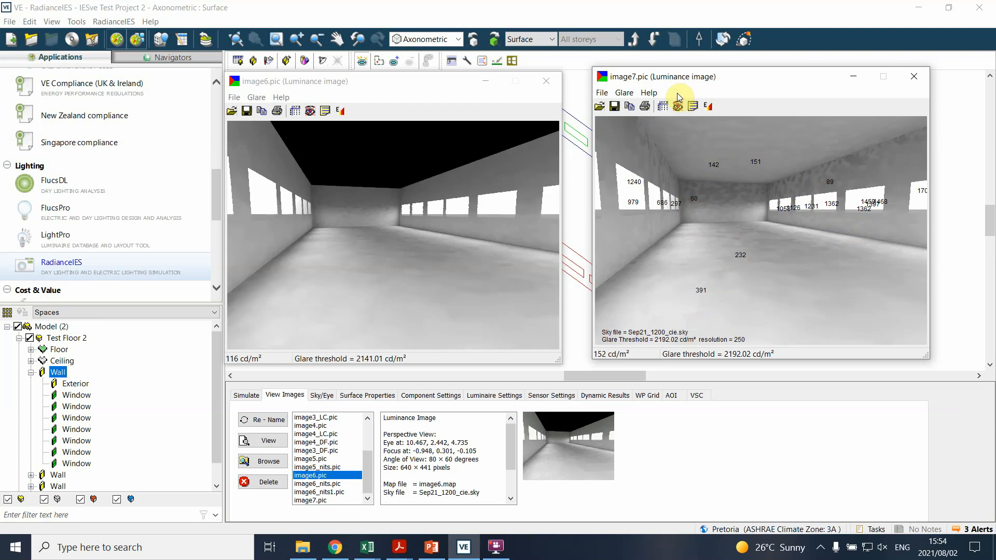
- Generate a false-colour contour image of image7.pic with scale 1000, 10 divisions and the Spectral palette, and place it beside image6.pic
click(624, 94)
click(624, 94)
click(622, 94)
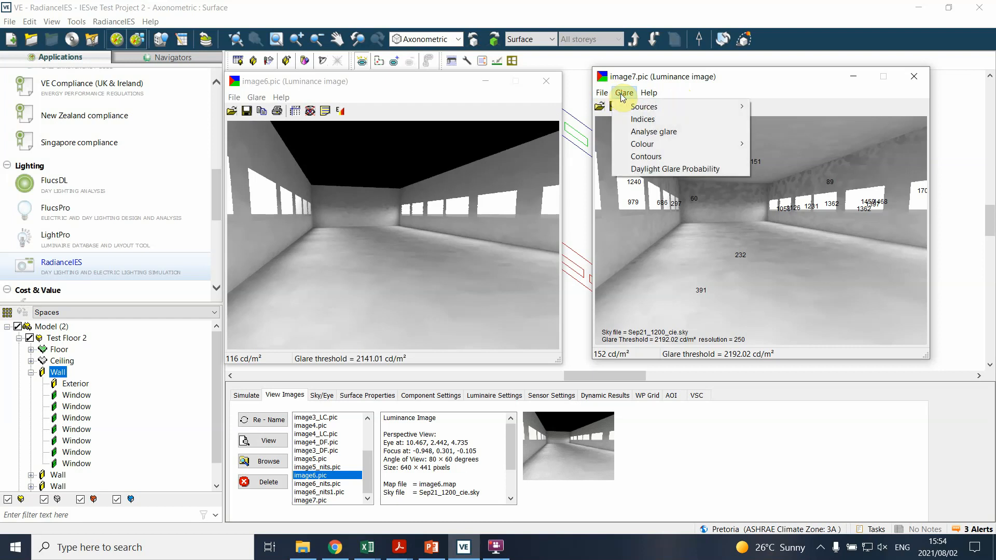
click(646, 157)
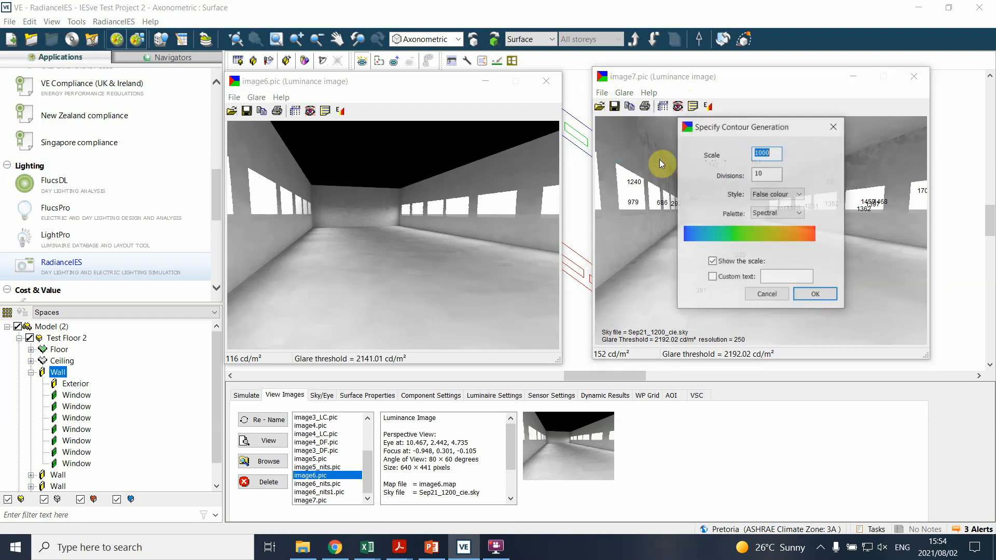
click(819, 295)
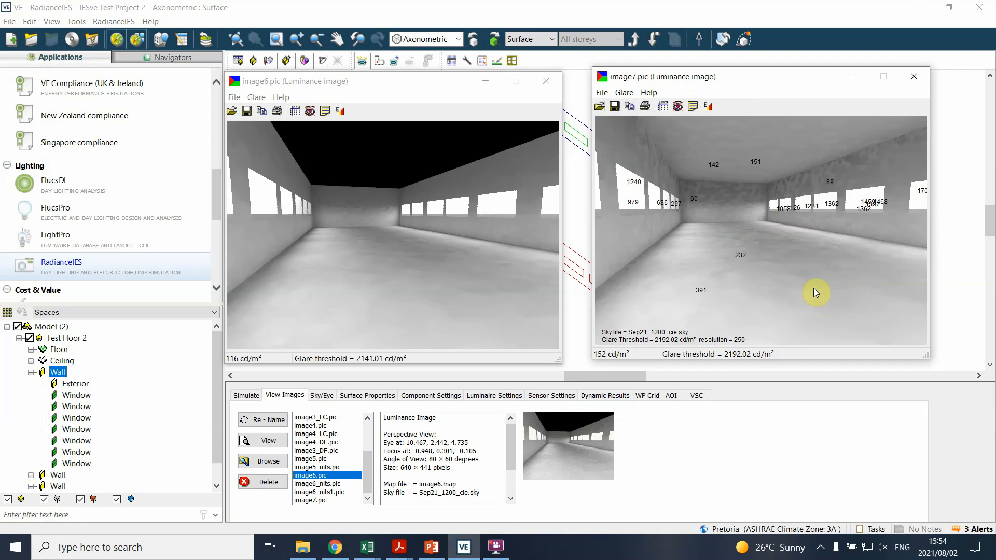
click(514, 161)
drag(516, 162, 783, 100)
click(407, 93)
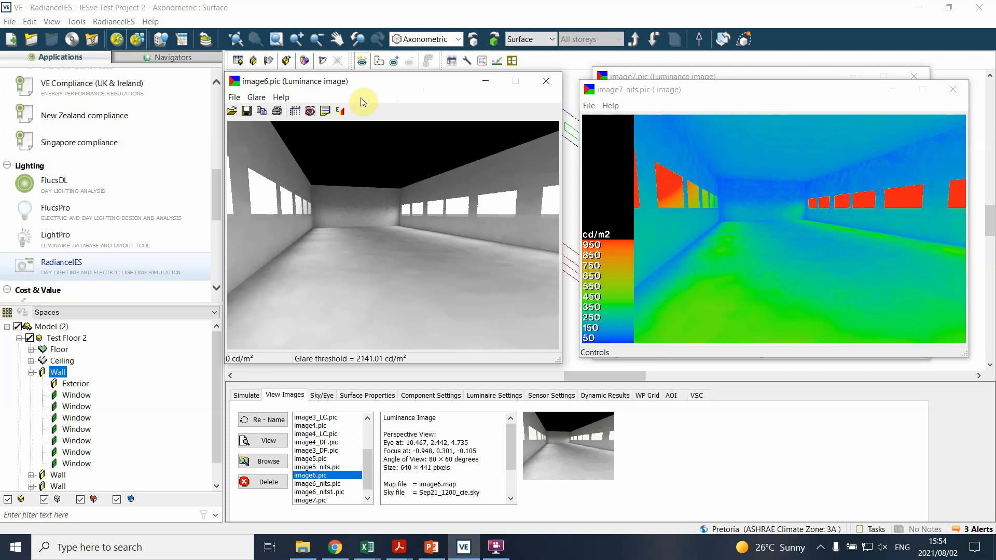
- Generate a false-colour contour image of image6.pic and place it beside the contour image of image7.pic for comparison
click(255, 97)
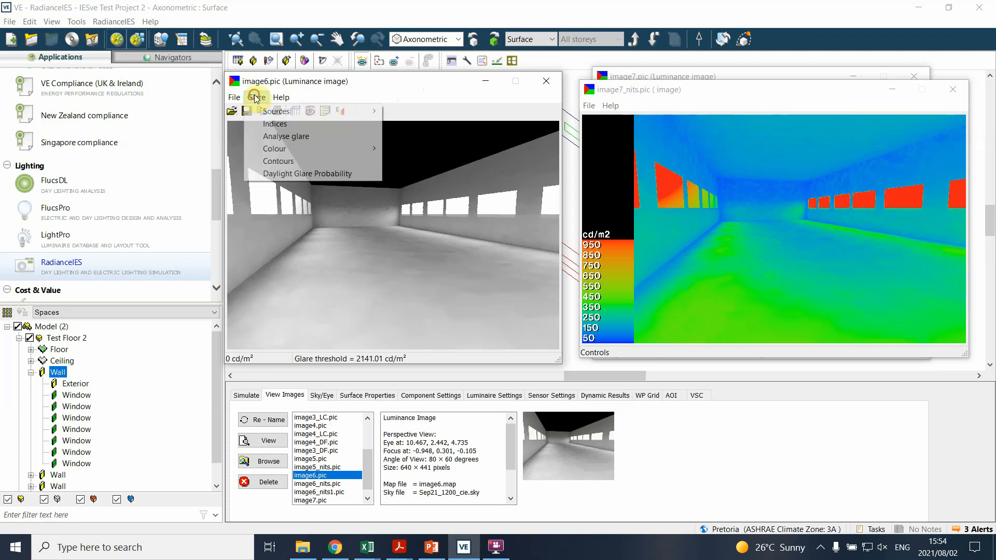
click(279, 161)
click(443, 300)
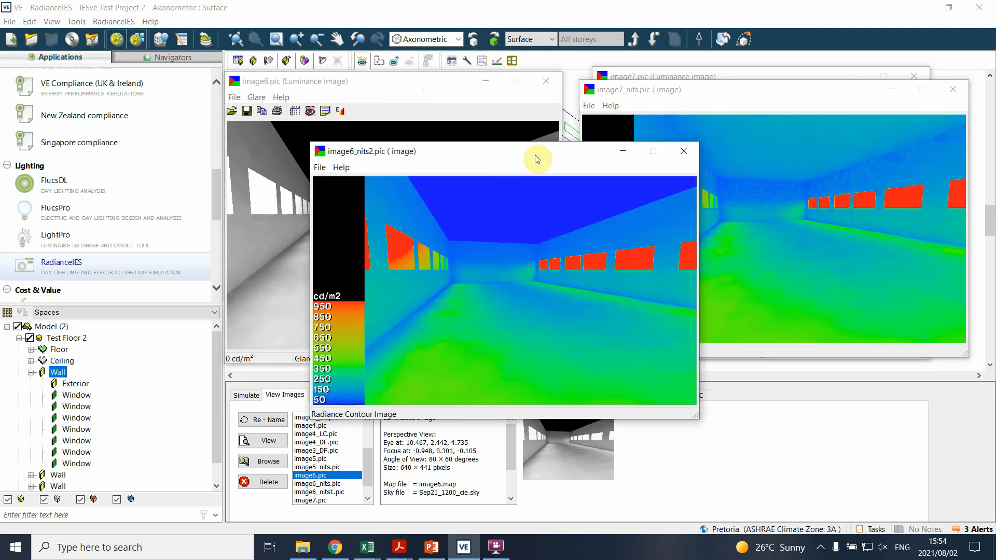
drag(459, 122, 366, 107)
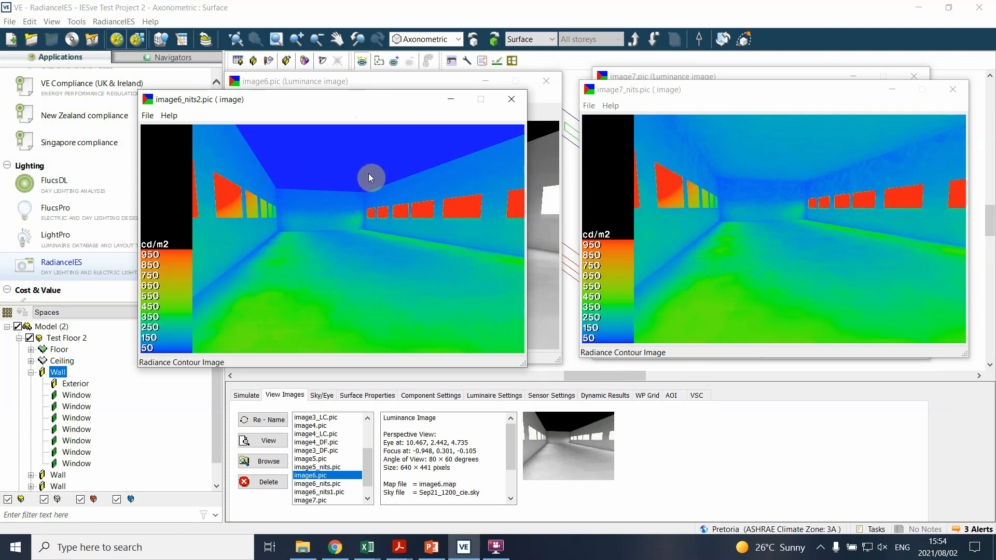
drag(429, 101, 359, 159)
click(851, 100)
drag(834, 97, 835, 134)
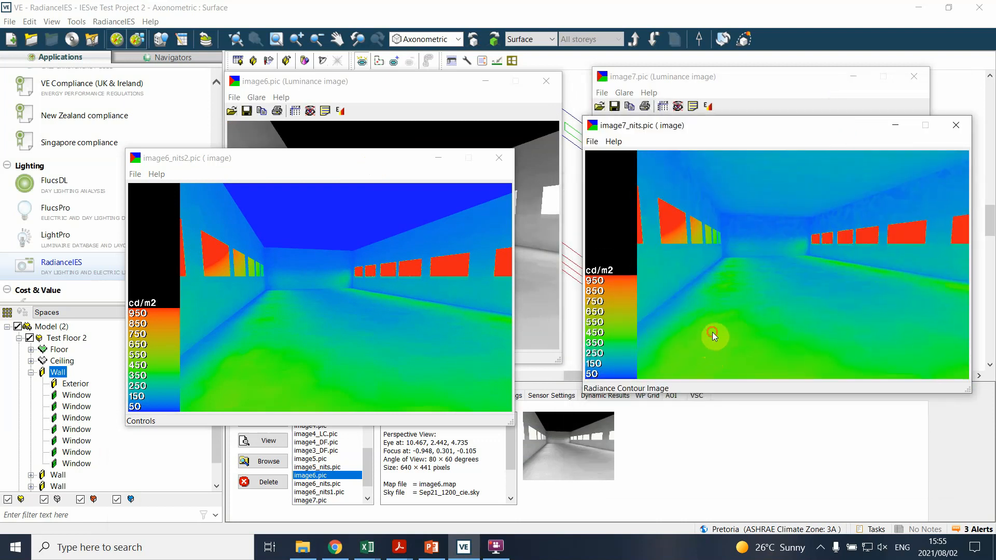
- Uncover image7.pic from behind its contour image and mark two more spot luminance values on the bright near floor area
drag(770, 127, 746, 336)
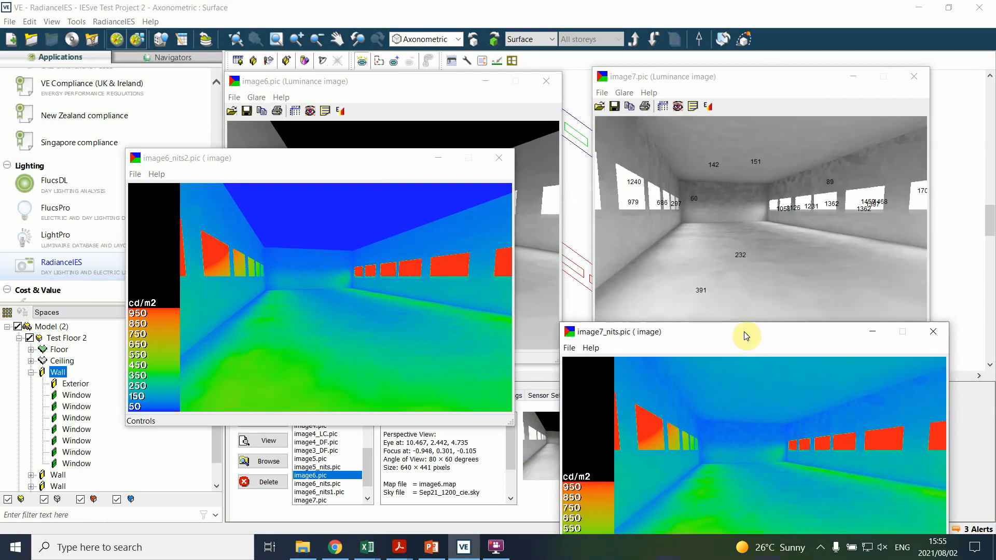
click(678, 287)
click(680, 296)
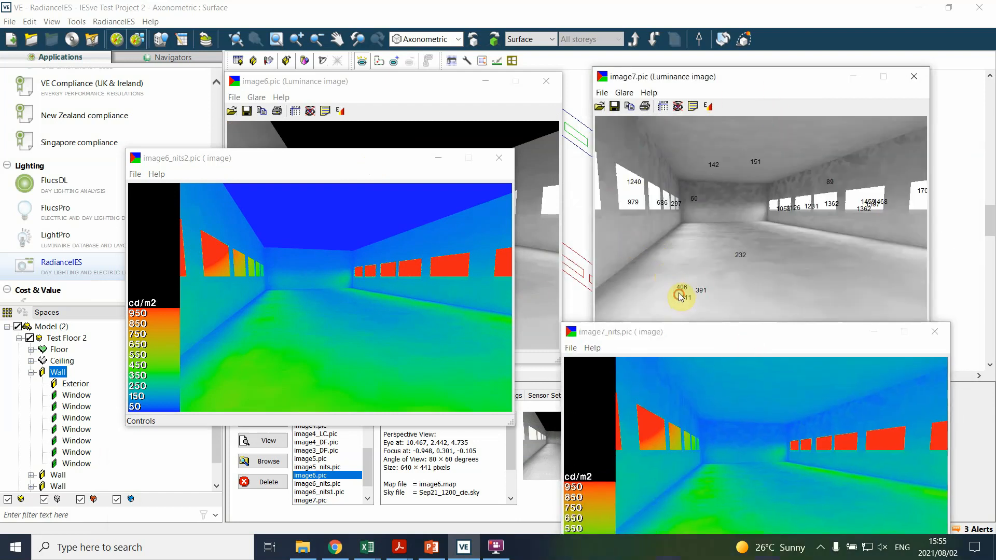
- Mark four spot luminance values on the near floor area in image6.pic and two more on the matching area in image7.pic
drag(415, 159, 438, 373)
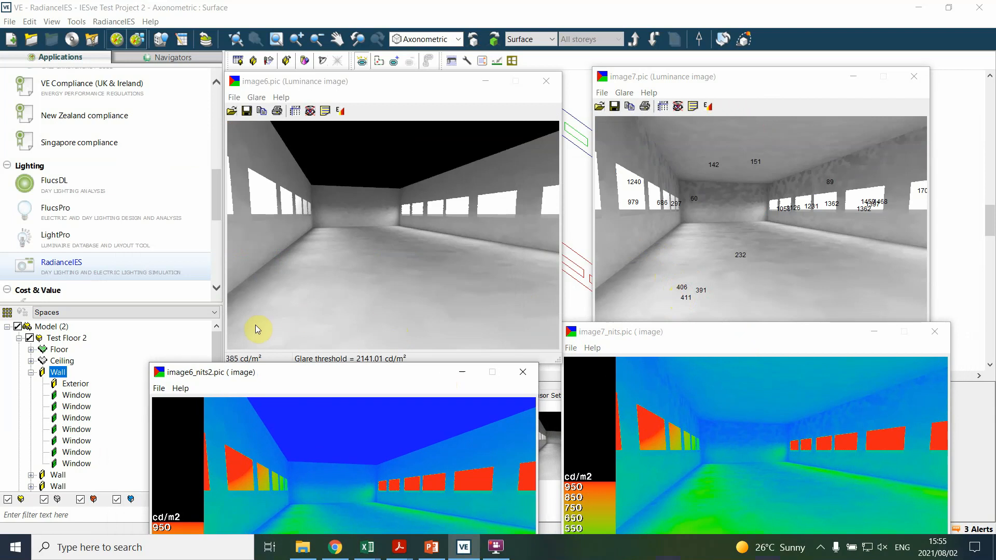
click(297, 297)
click(294, 308)
click(266, 323)
click(315, 326)
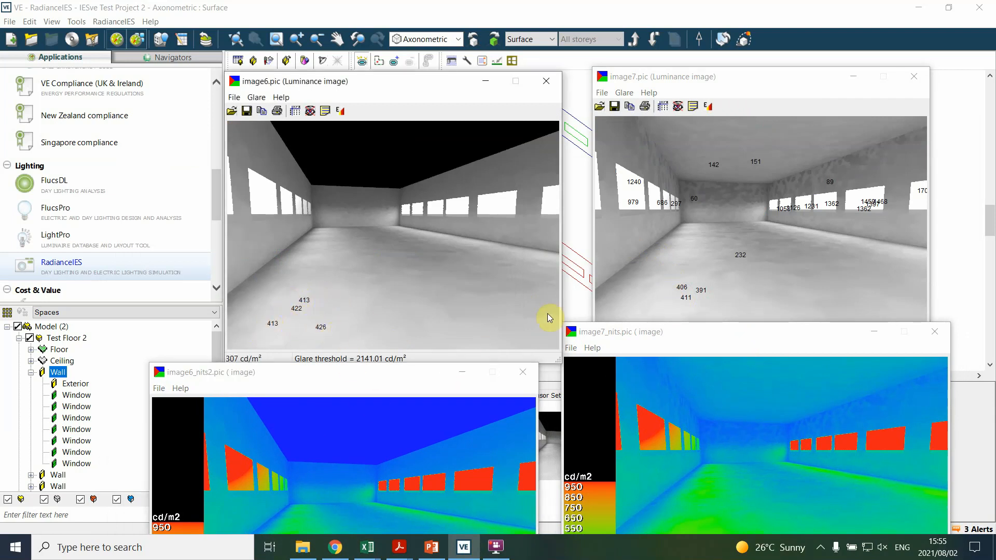
click(657, 295)
click(668, 305)
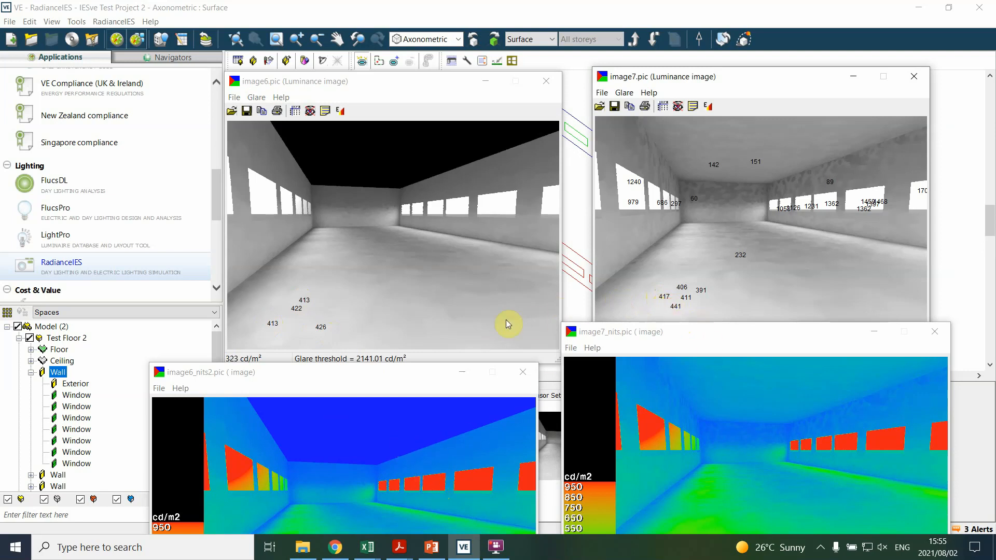
- Place the contour images of image6.pic and image7.pic side by side over the luminance images to compare them
drag(369, 375, 332, 139)
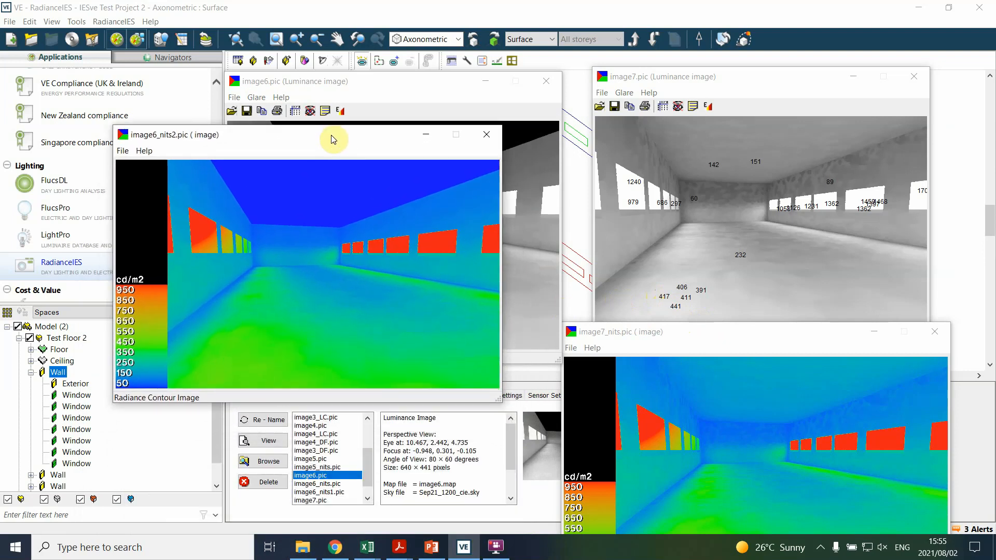
click(753, 340)
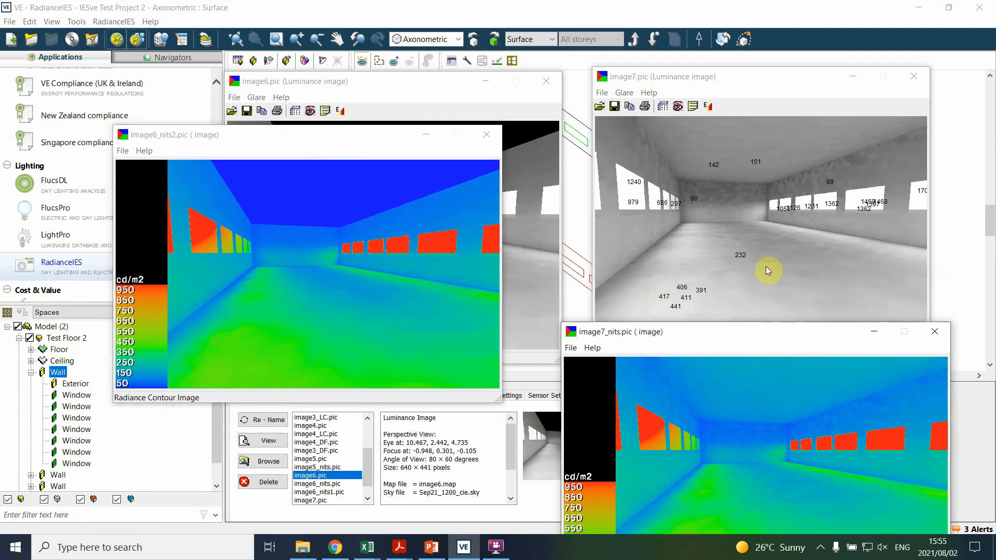
drag(725, 337, 732, 98)
drag(302, 135, 343, 73)
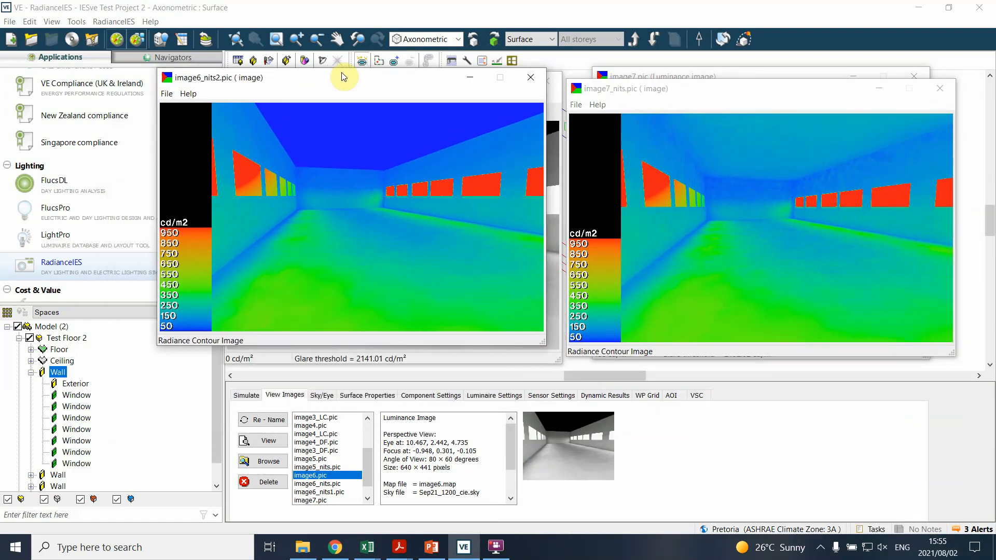